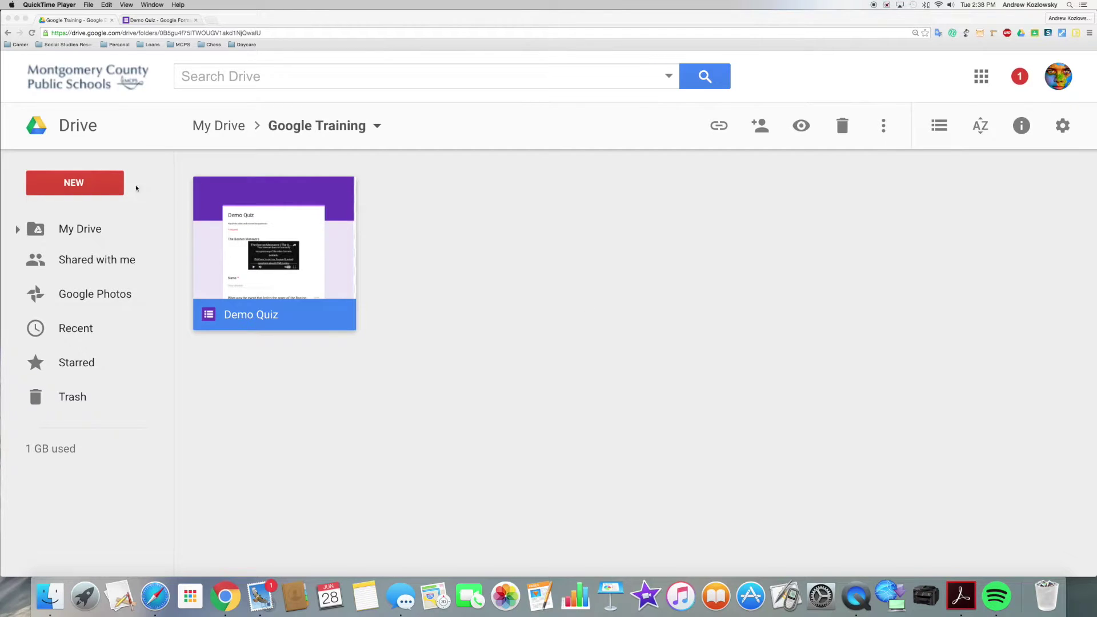
Step: Create a new Google Form in the Google Training folder and title it "Demo"
click(89, 184)
click(89, 185)
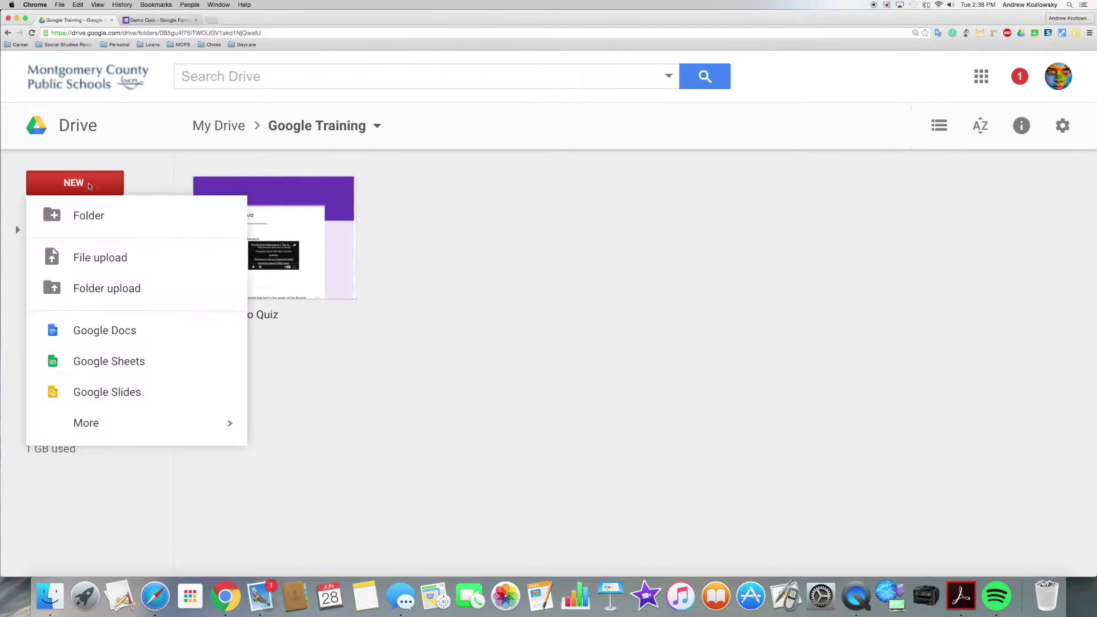
mouse_move(148, 426)
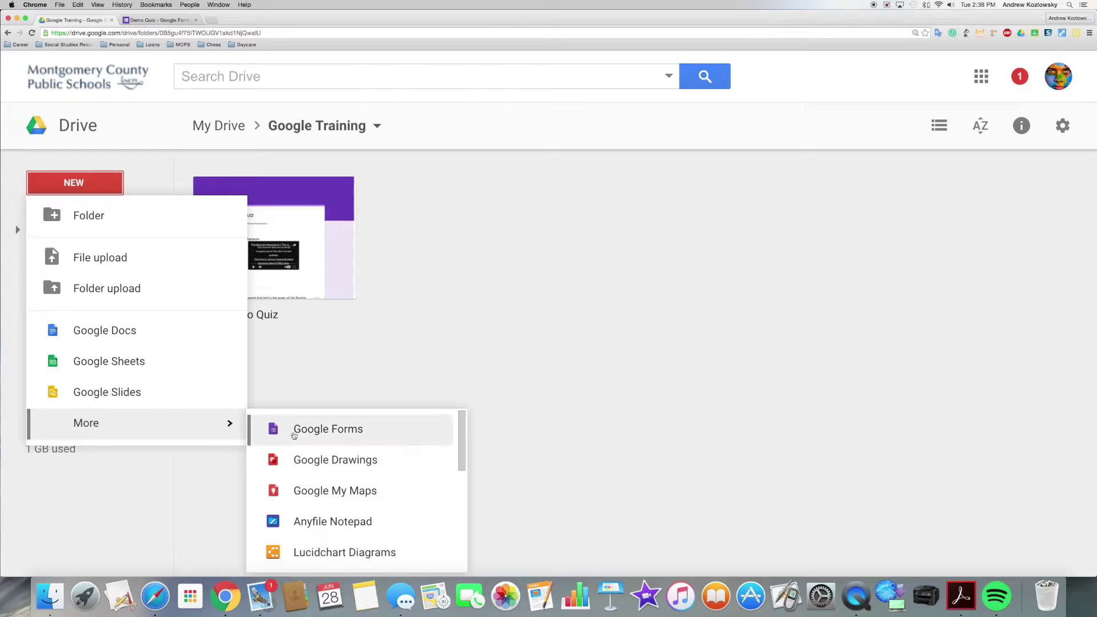
click(319, 433)
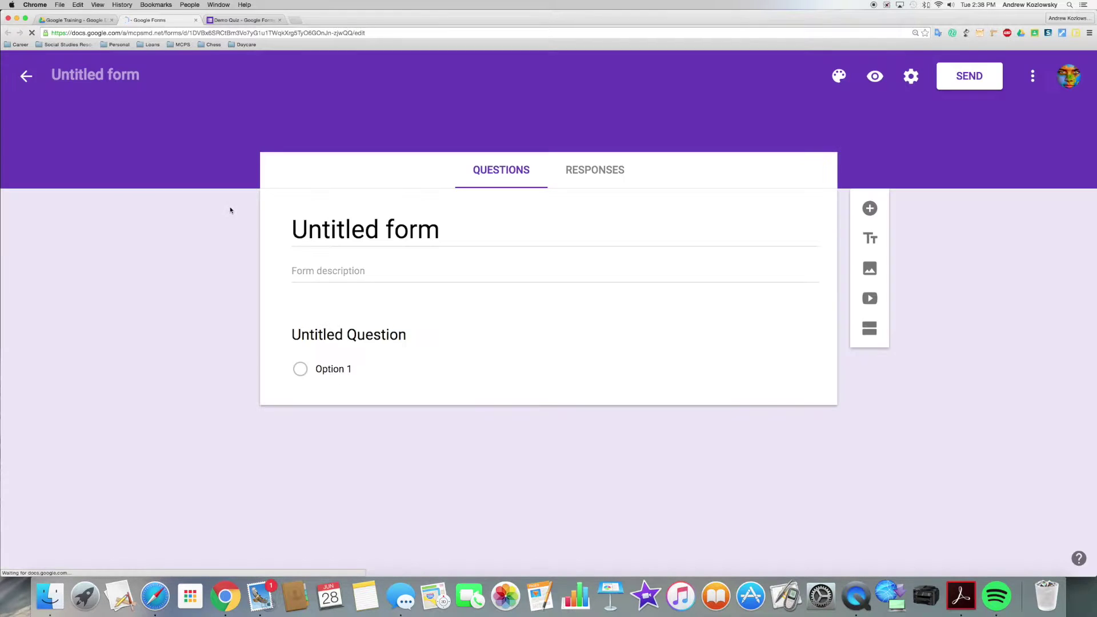
click(399, 231)
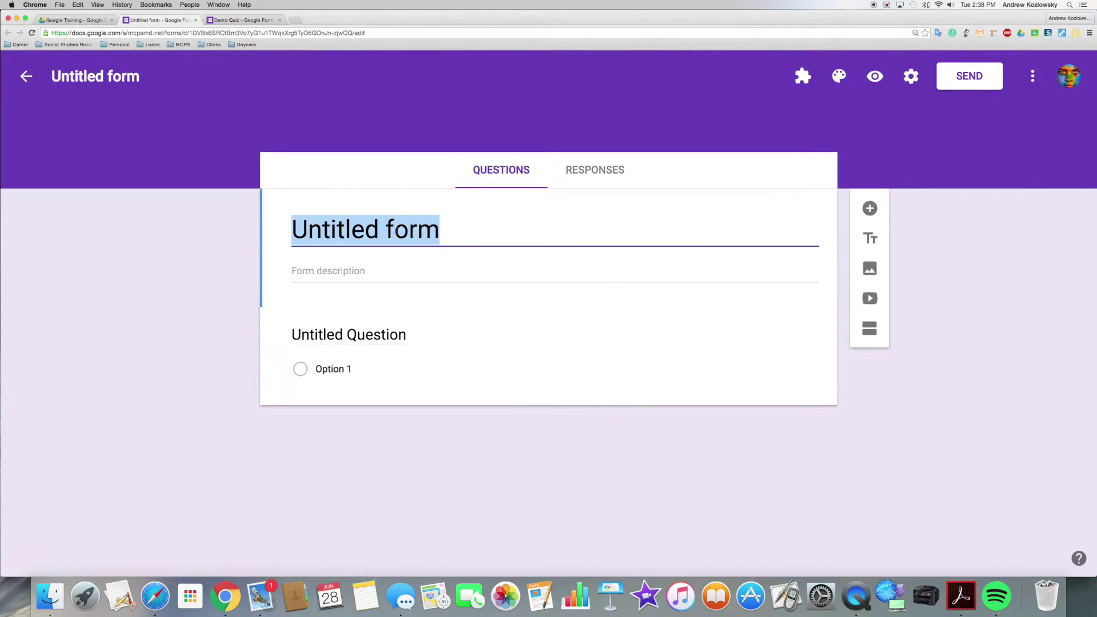
text(Demo)
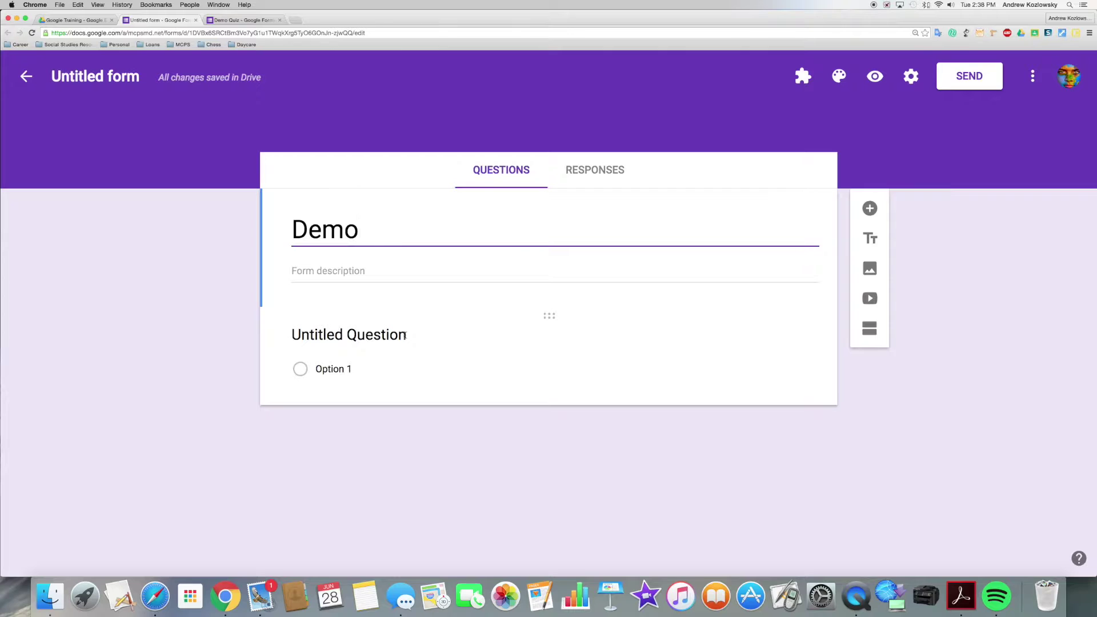
click(406, 336)
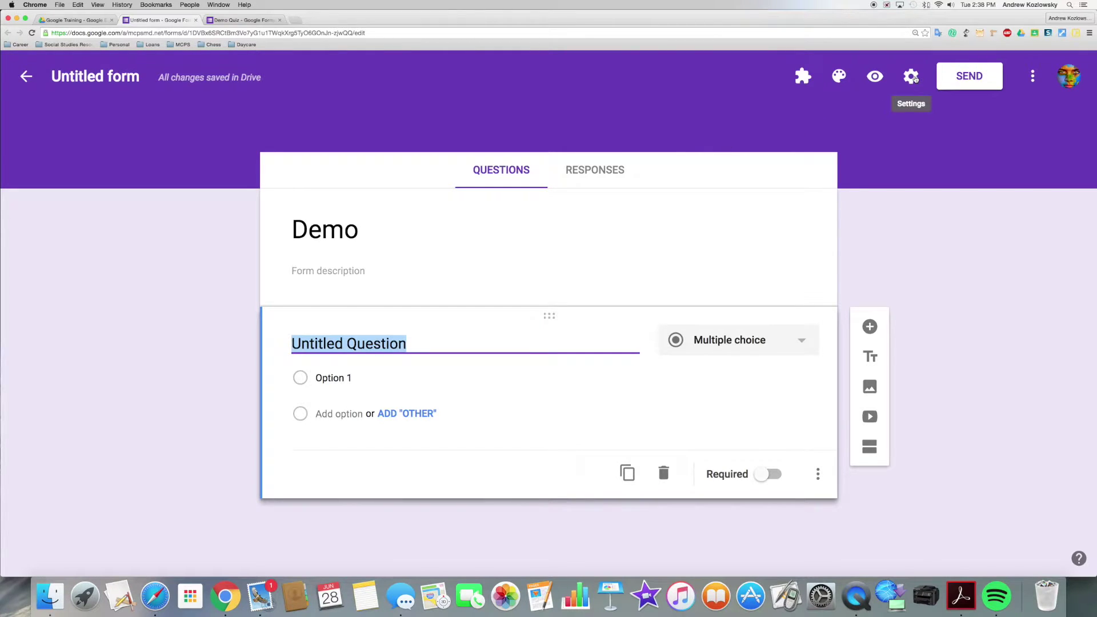
Step: Make the form a quiz in its settings, check the explanations of what respondents can see, and save the settings
click(912, 77)
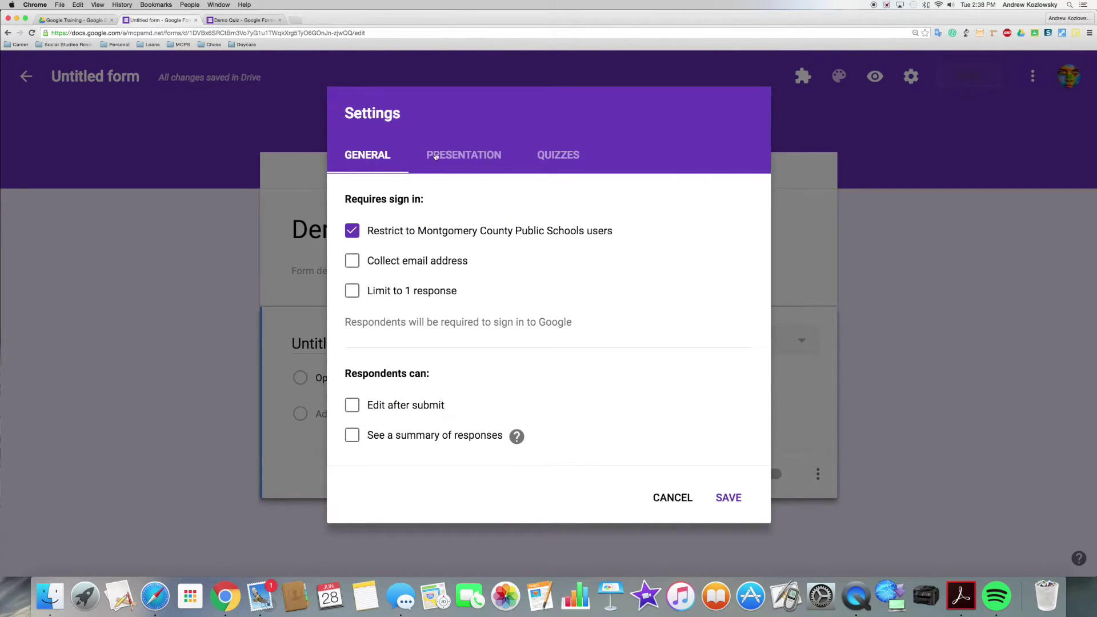
click(560, 158)
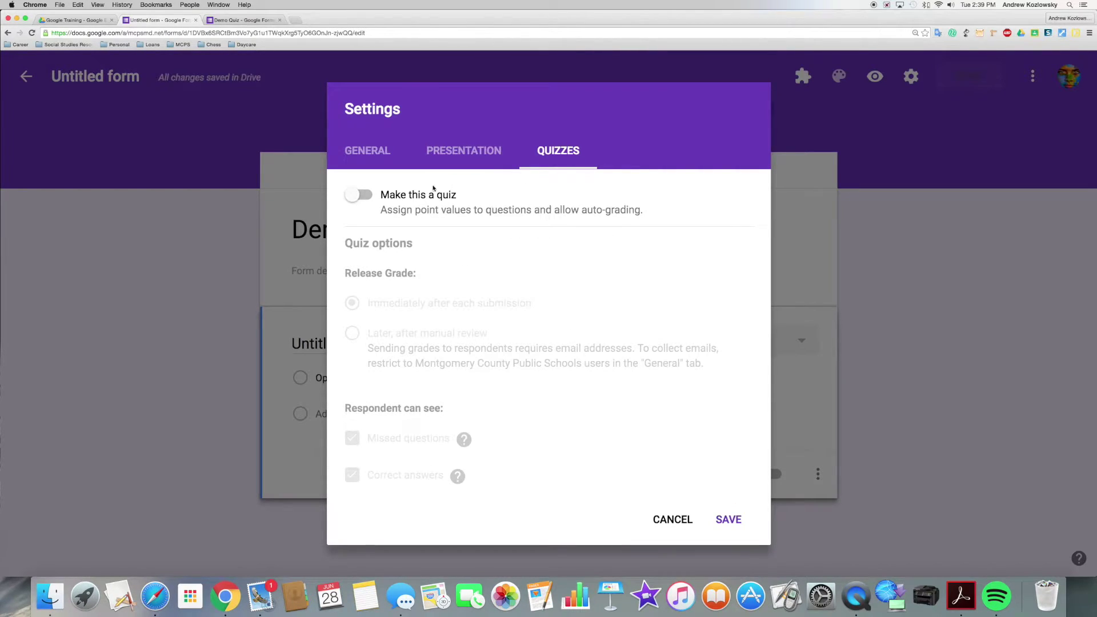
click(353, 197)
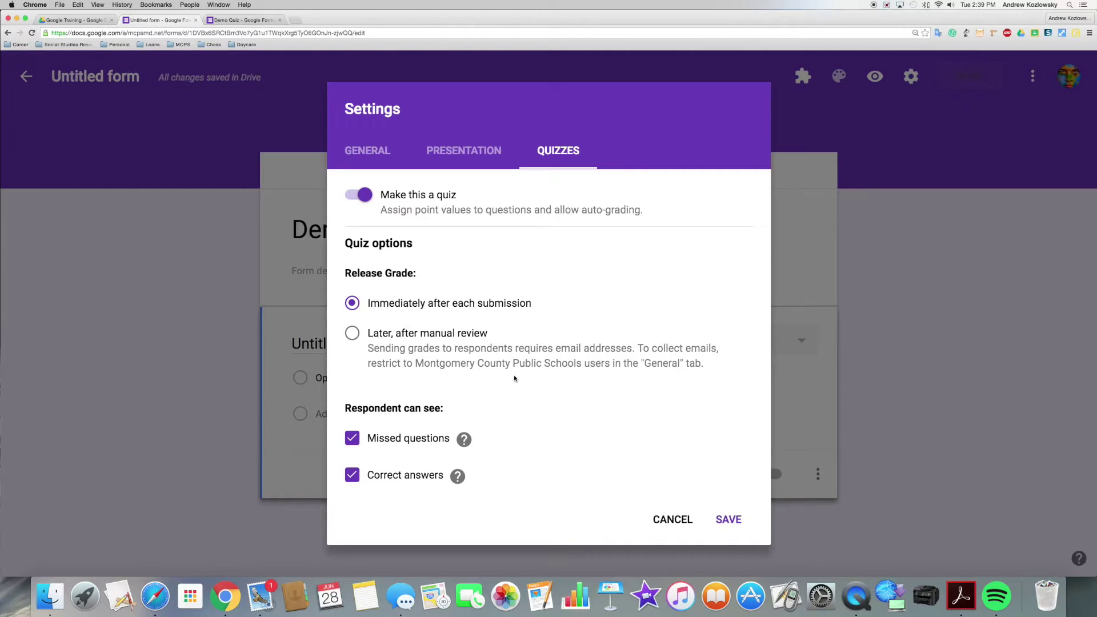
scroll(515, 377, down, 3)
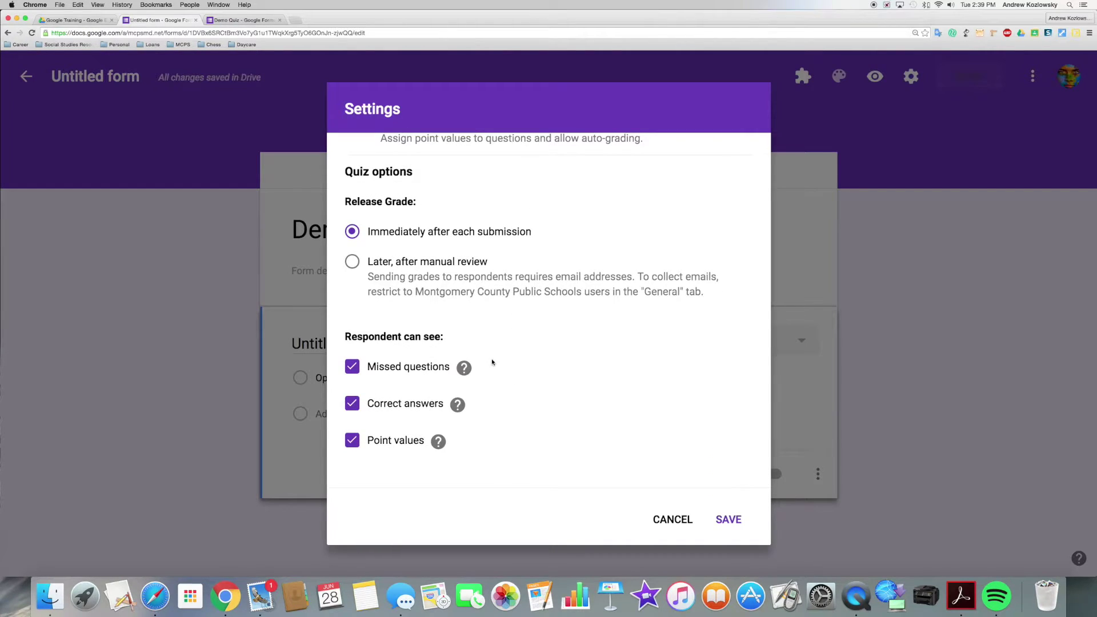
mouse_move(463, 373)
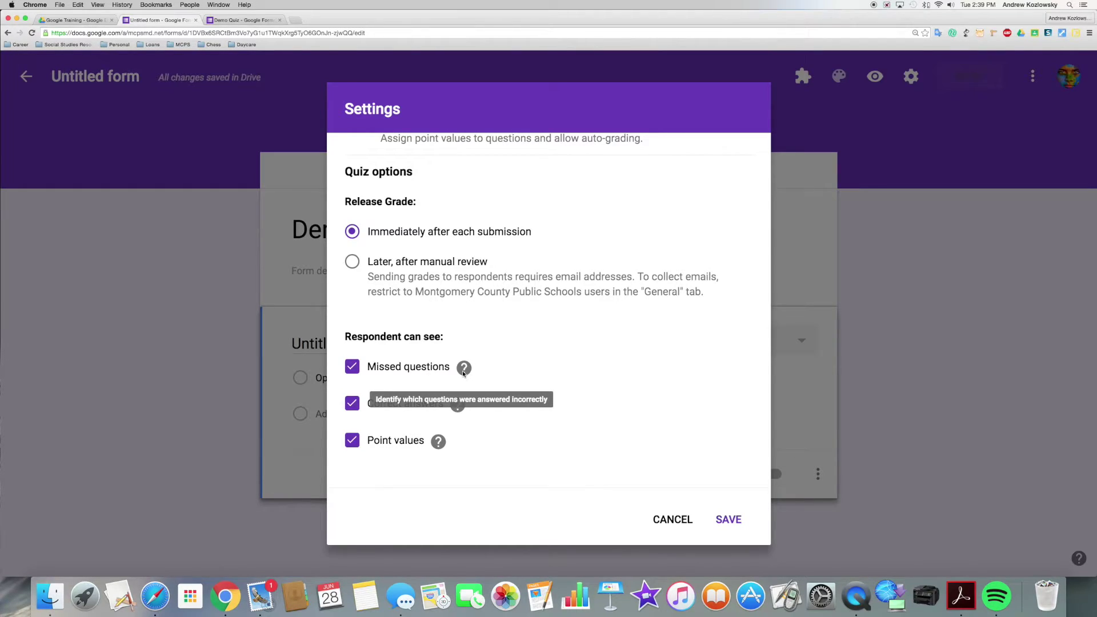
mouse_move(458, 407)
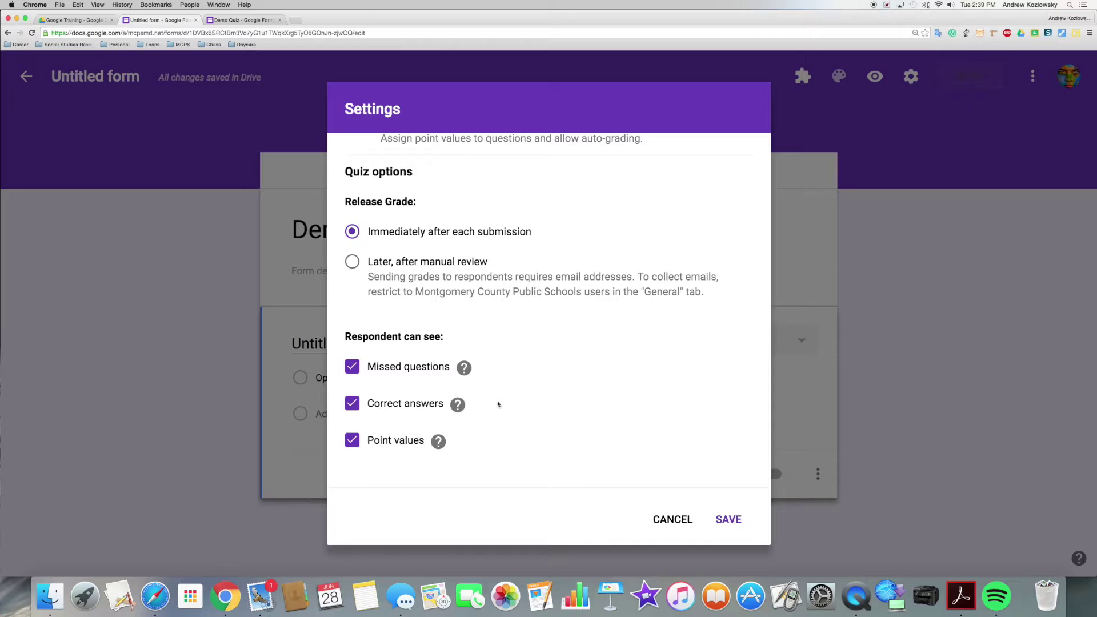
mouse_move(439, 442)
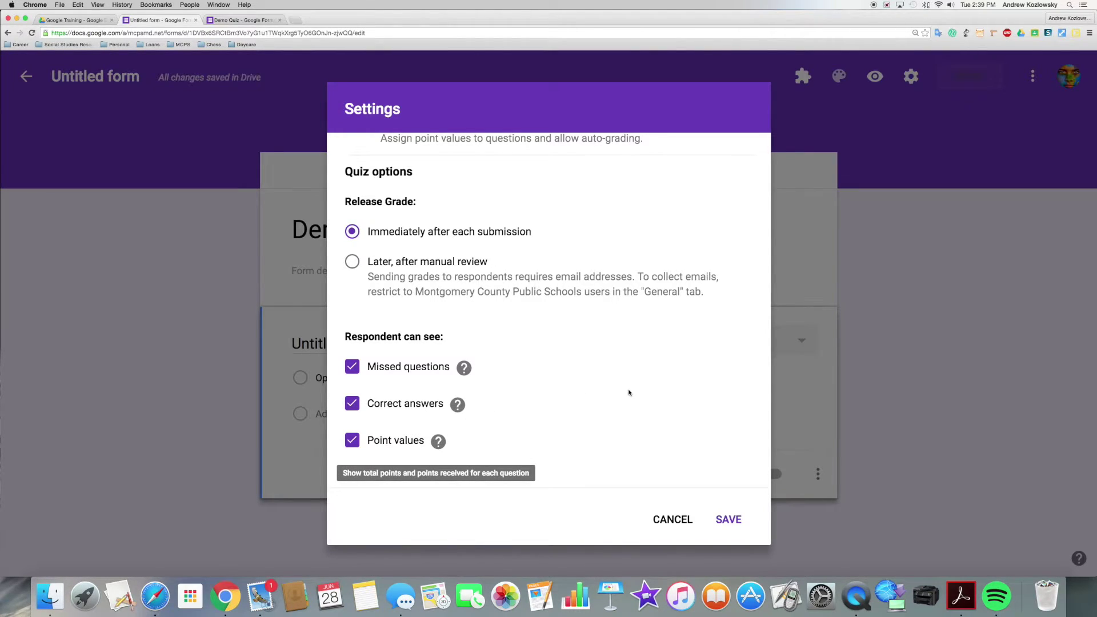
click(729, 521)
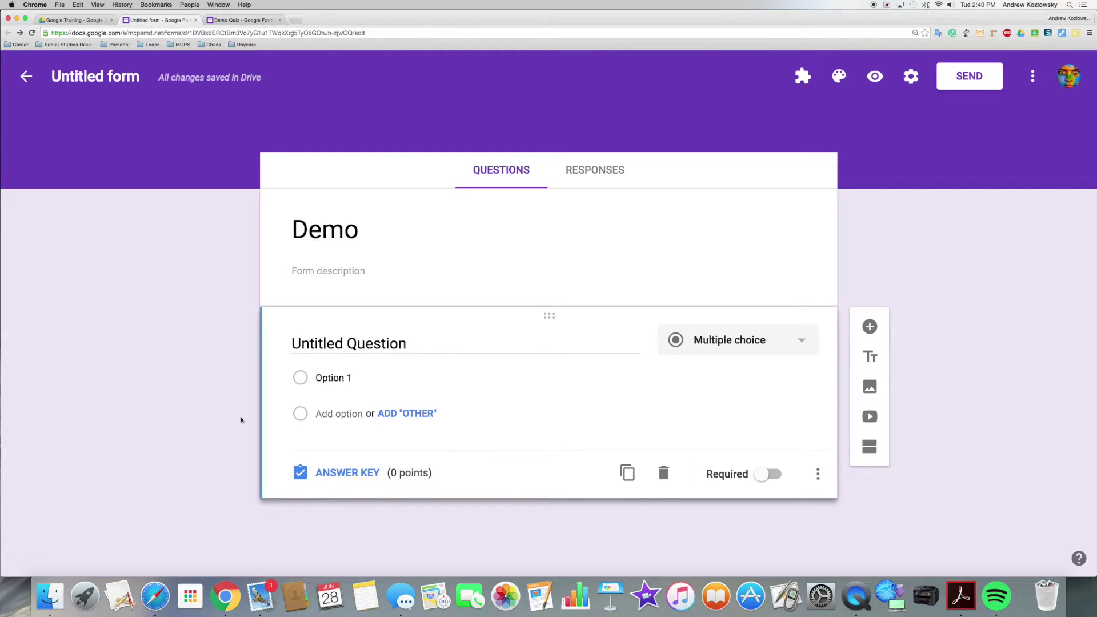
Step: Enter "What color is the sky?" as the text of the first question
click(392, 343)
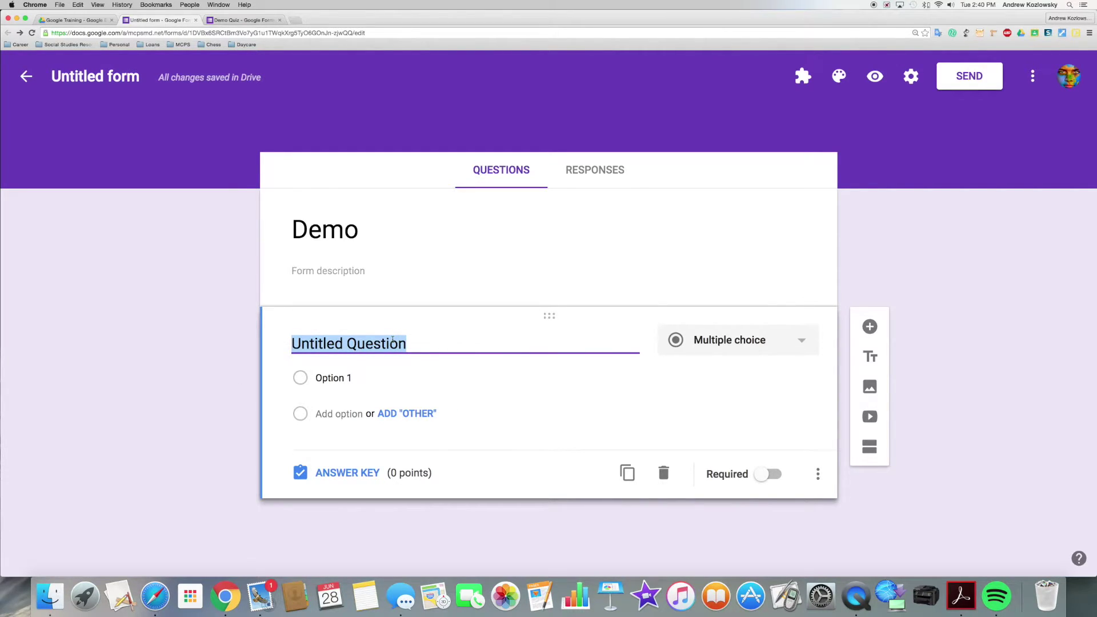
text(What color is t)
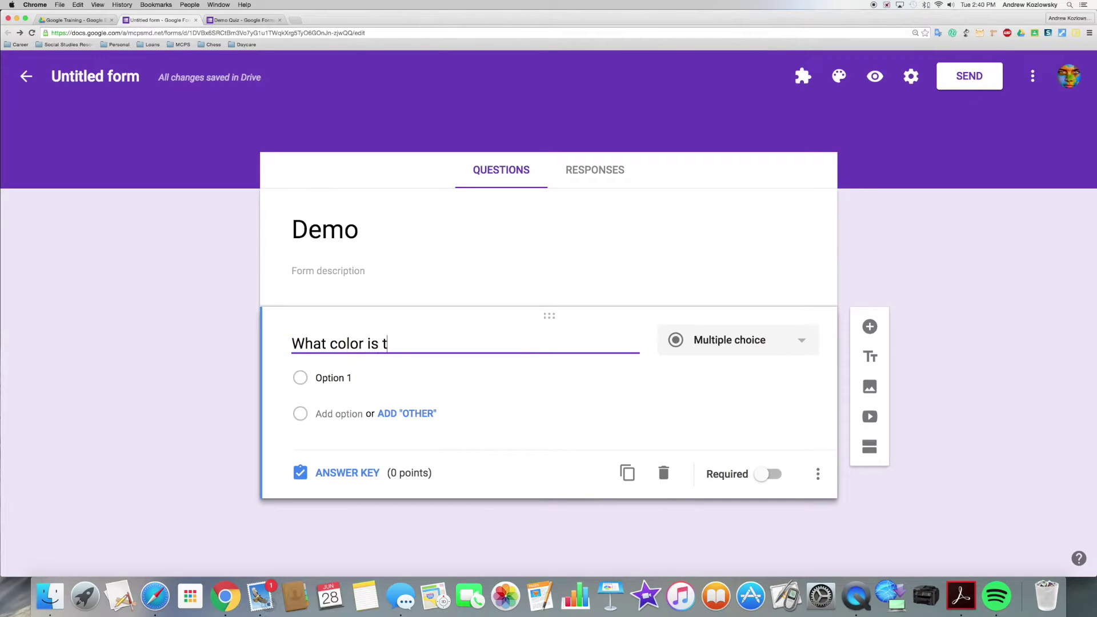
text(he sky?)
Step: Give the sky question the answer options Green, Red, Blue and Yellow
click(348, 380)
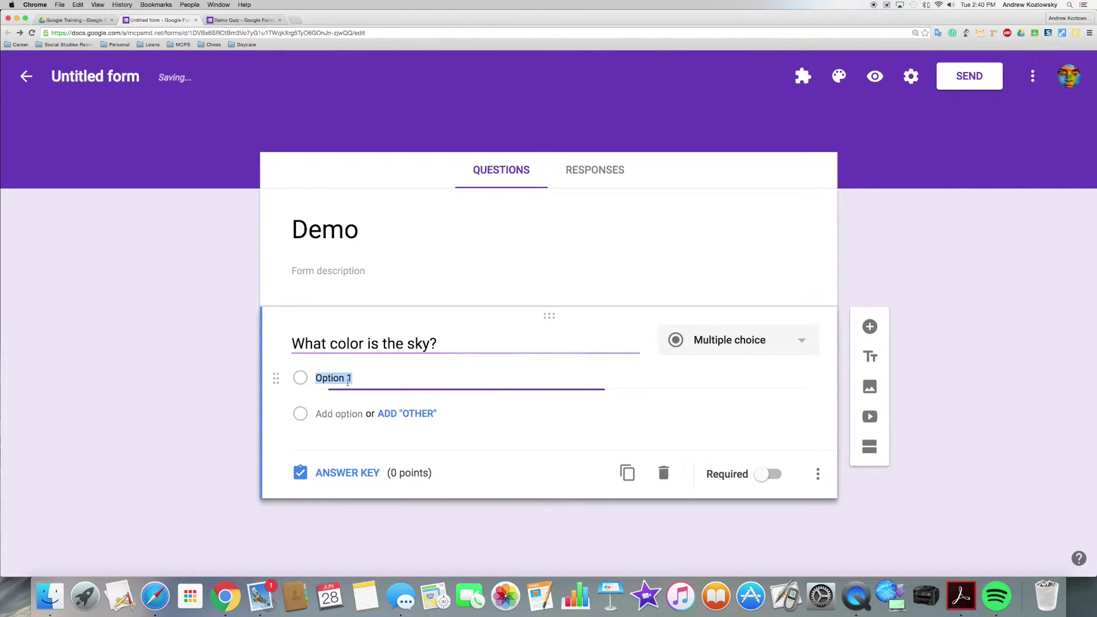
text(Green)
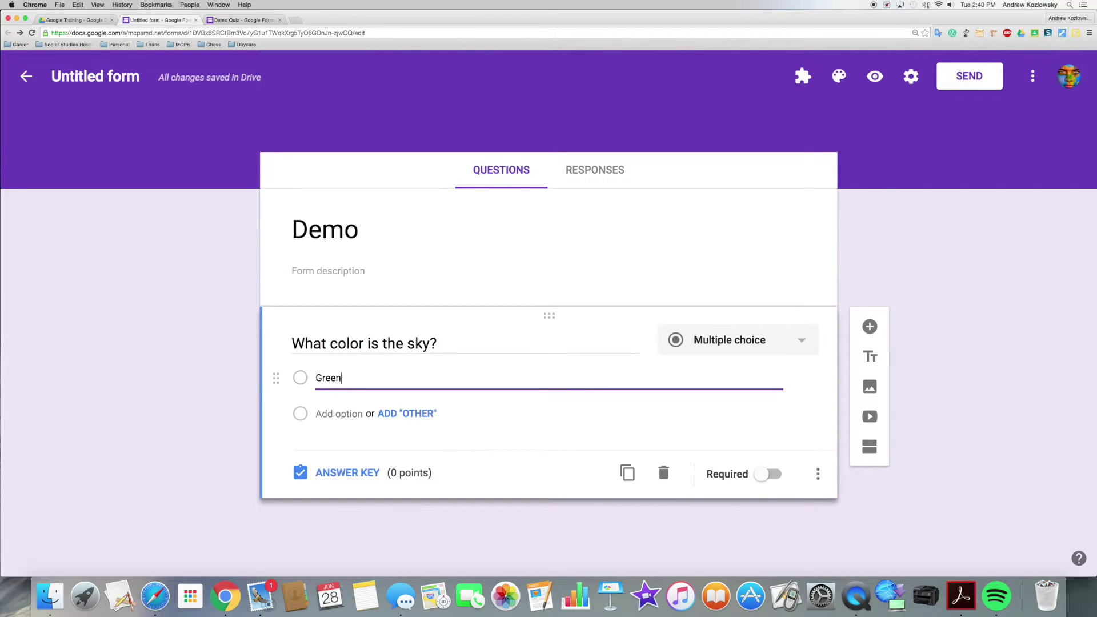
click(337, 413)
text(Red)
click(337, 455)
text(Blue)
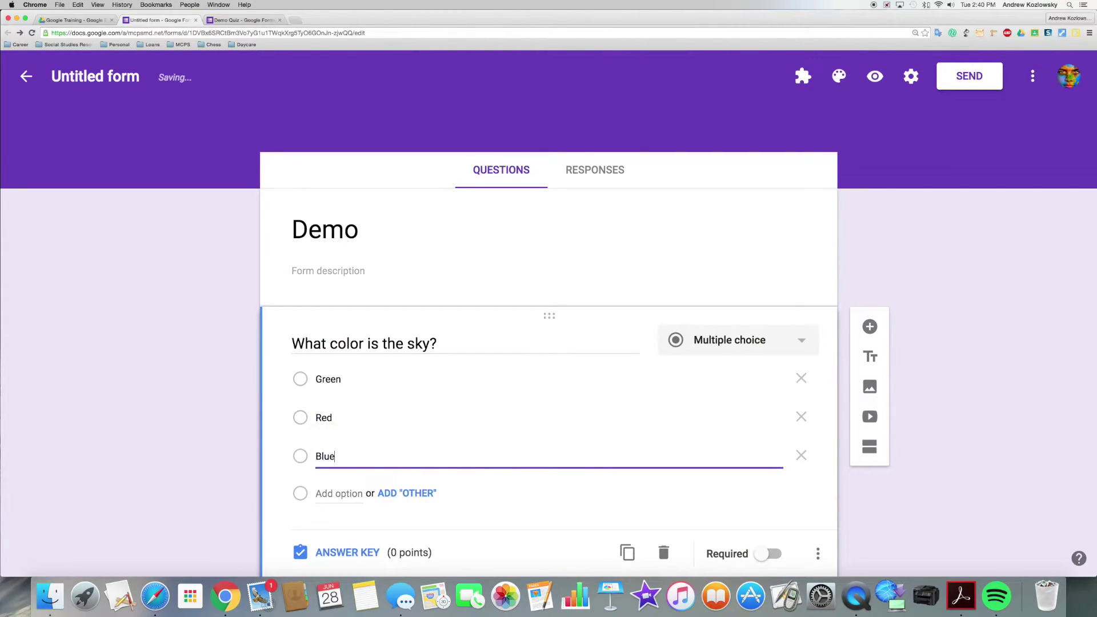
click(350, 494)
text(Yellow)
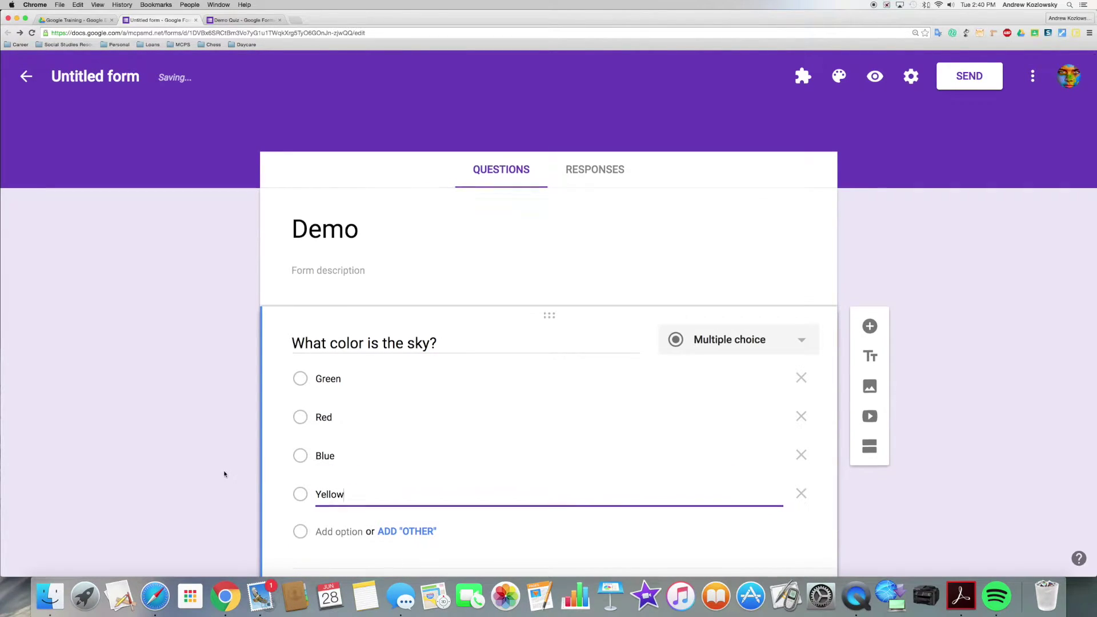
Step: Mark Blue as the correct answer in the sky question's answer key and make it worth 3 points
scroll(225, 474, down, 3)
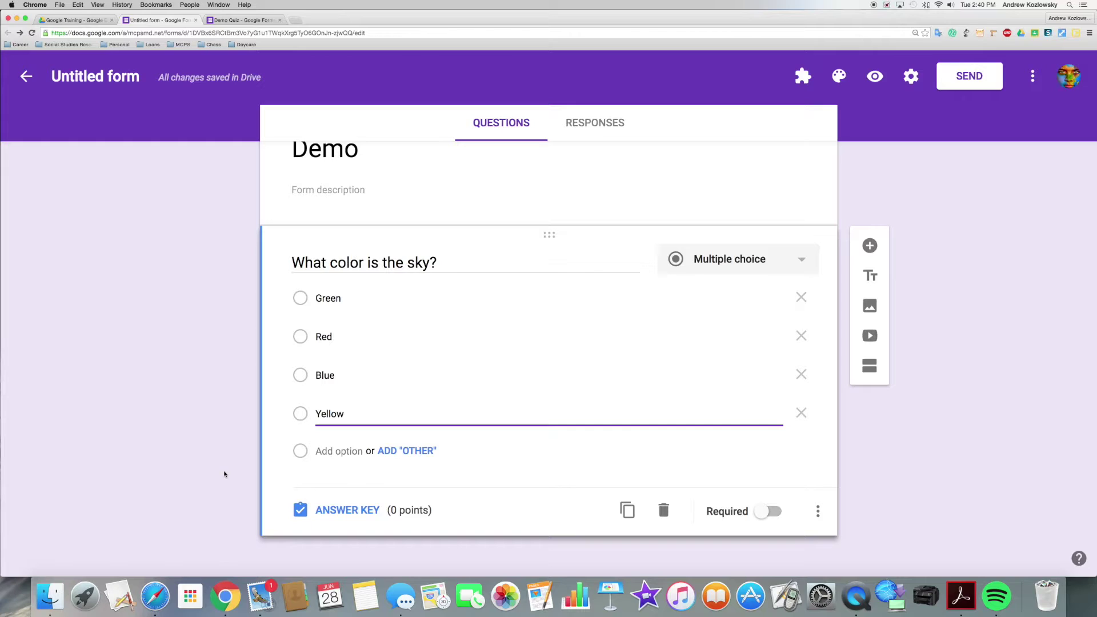
click(340, 510)
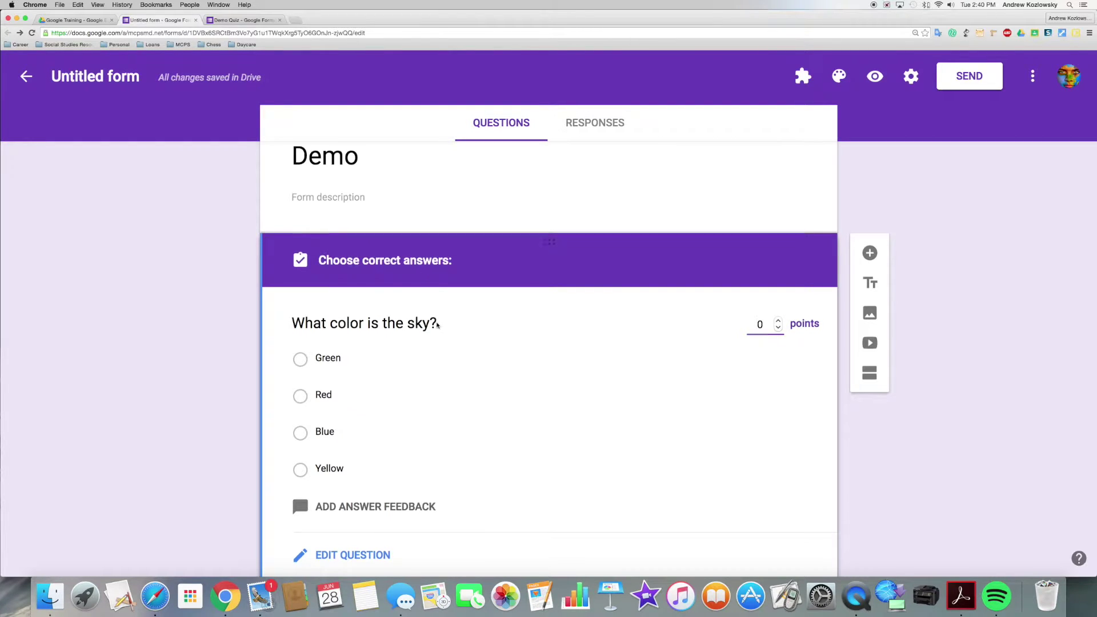
scroll(438, 326, down, 1)
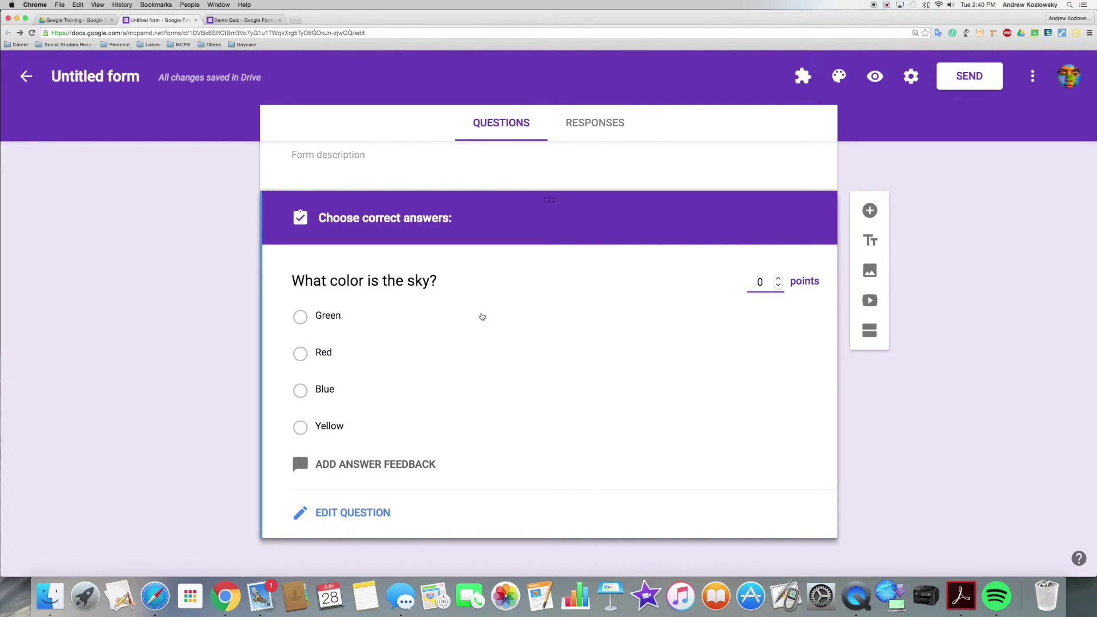
click(301, 392)
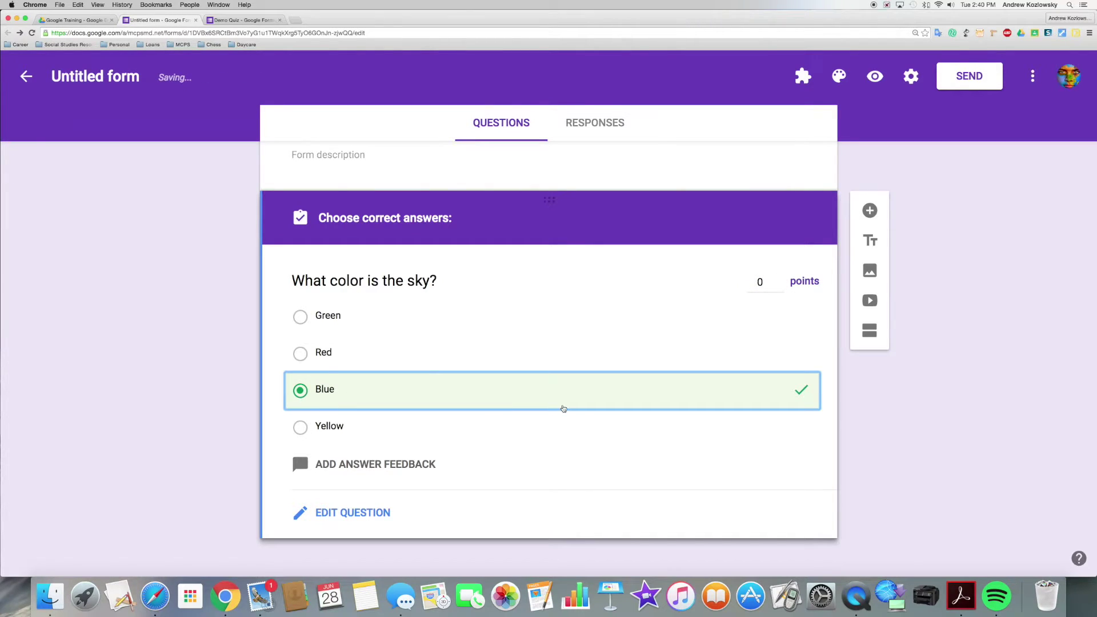
click(779, 278)
click(778, 279)
click(778, 278)
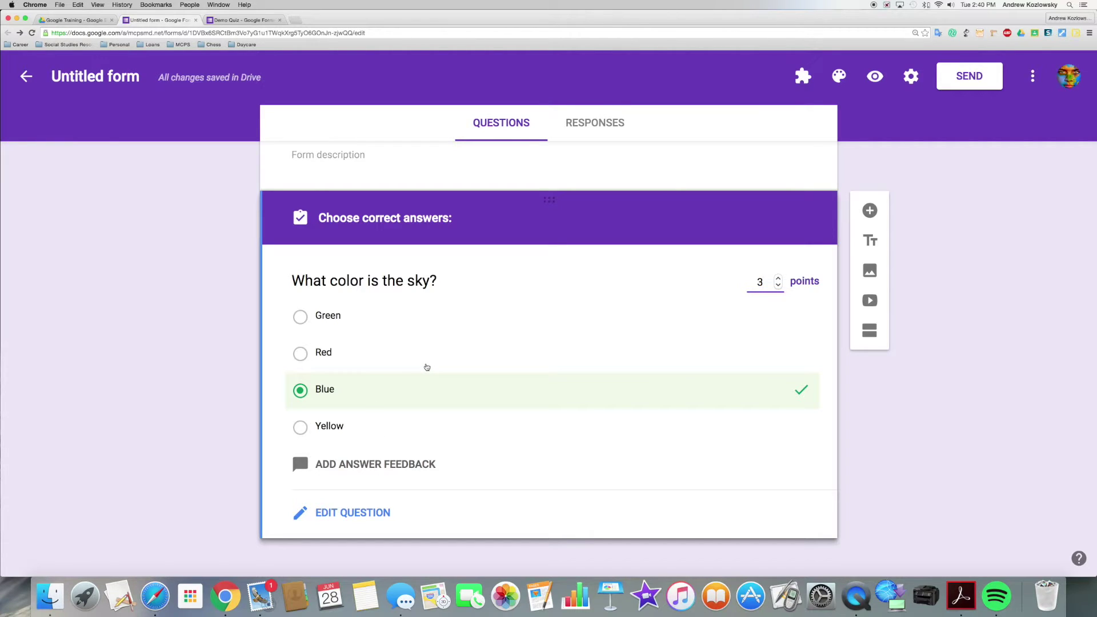
Step: Add and save answer feedback: "Nice try but not correct." for incorrect answers and "Great work!" for correct answers
click(388, 465)
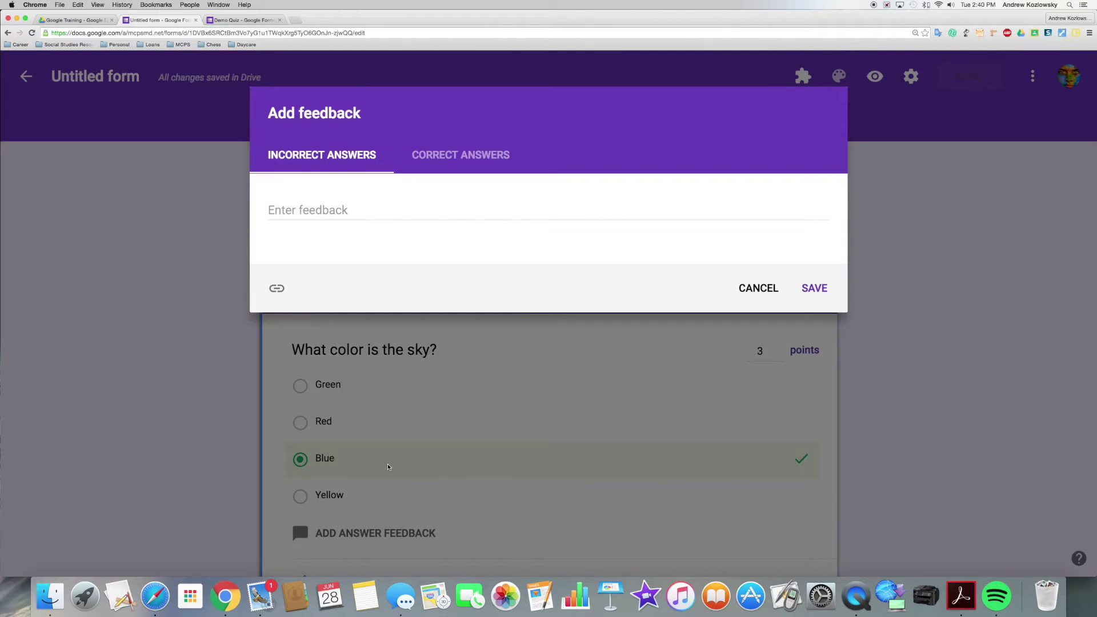
click(326, 211)
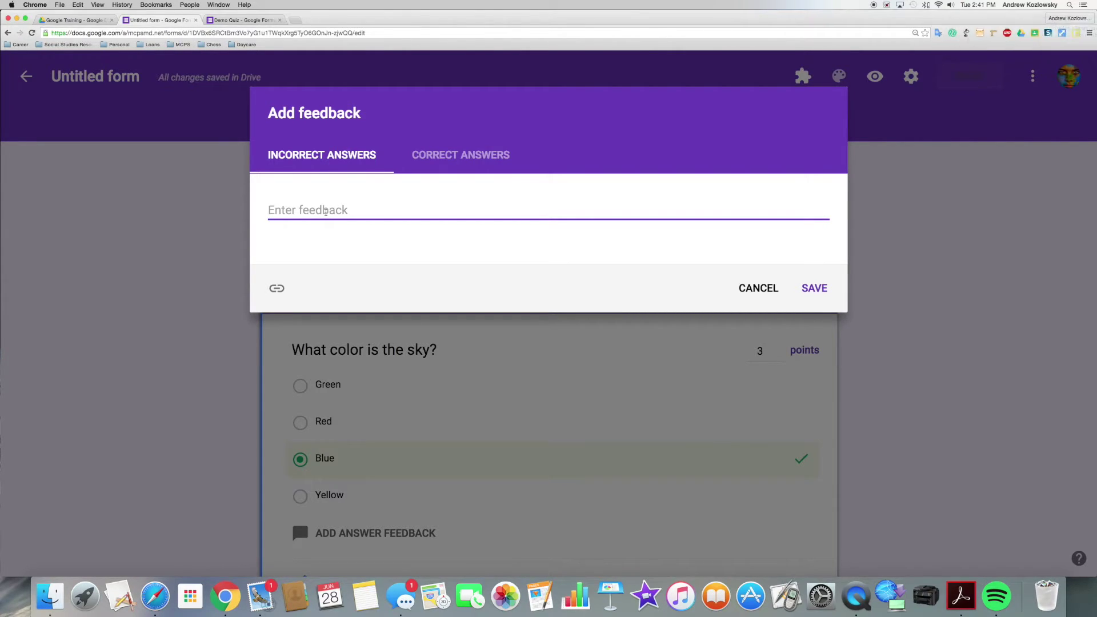
text(Nice try but not c)
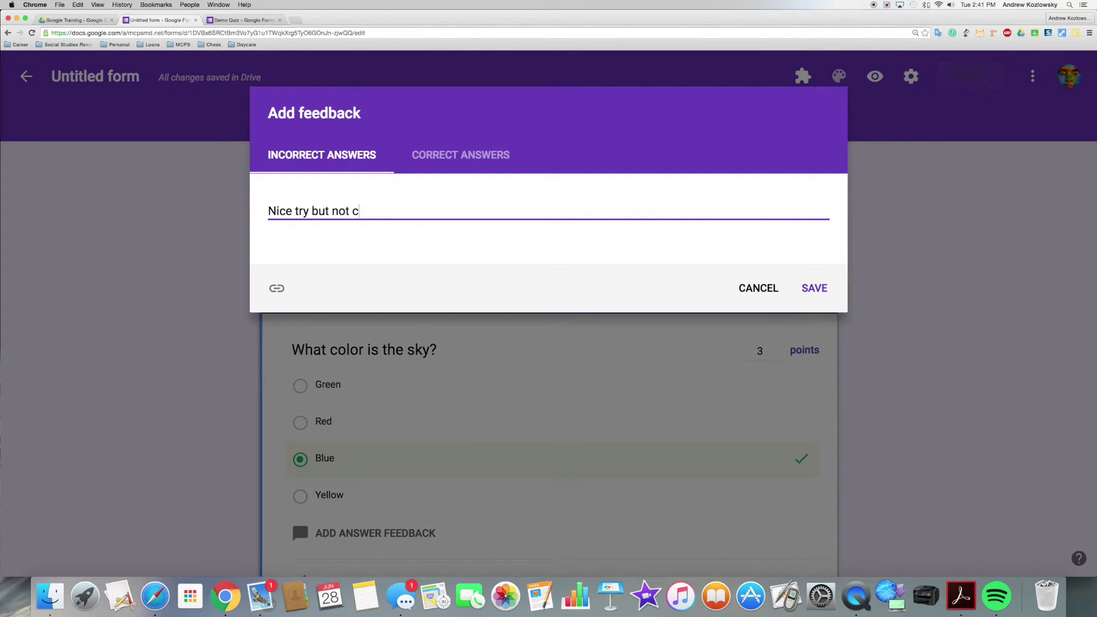
text(orrect.)
click(465, 159)
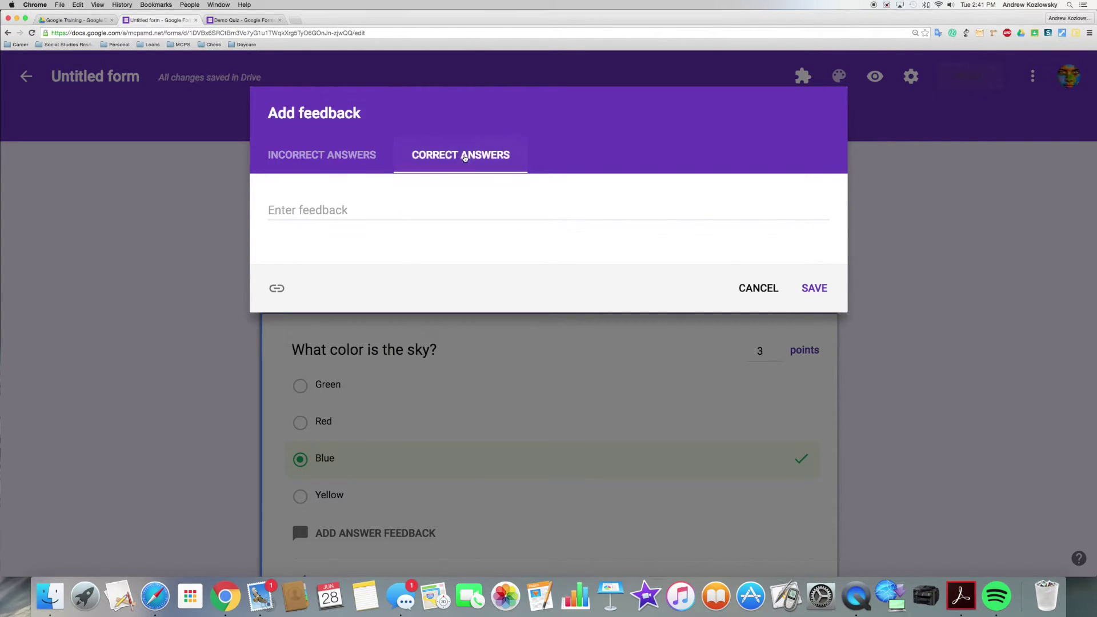
click(377, 207)
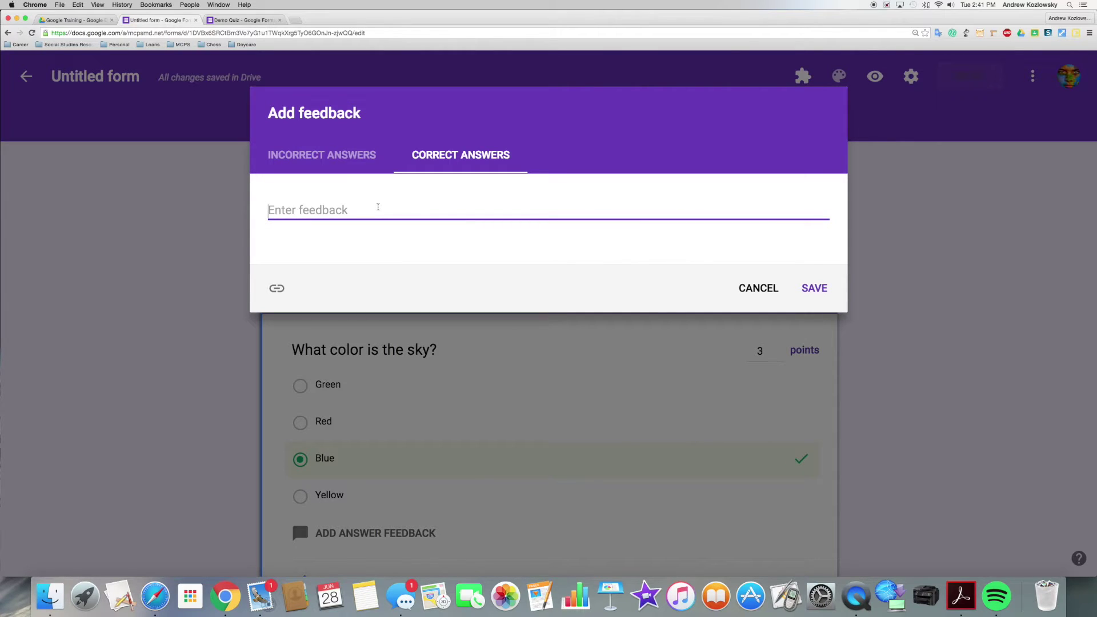
text(Great work!)
click(816, 287)
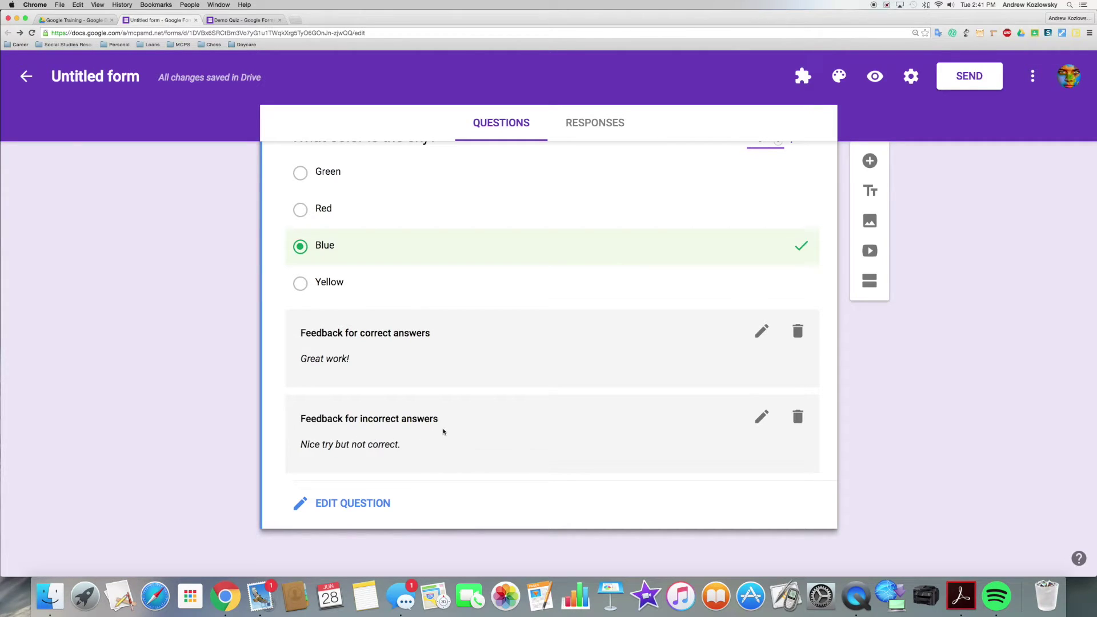
Step: Add a second multiple-choice question with the text "What is the usual speed limit on the highway?"
scroll(183, 342, down, 1)
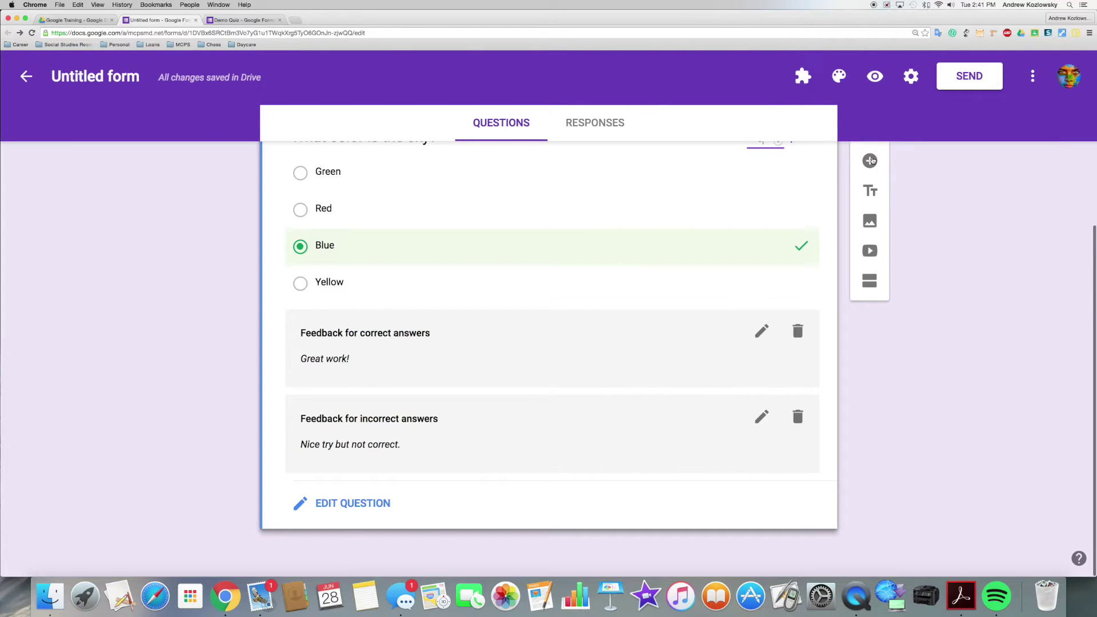
click(870, 161)
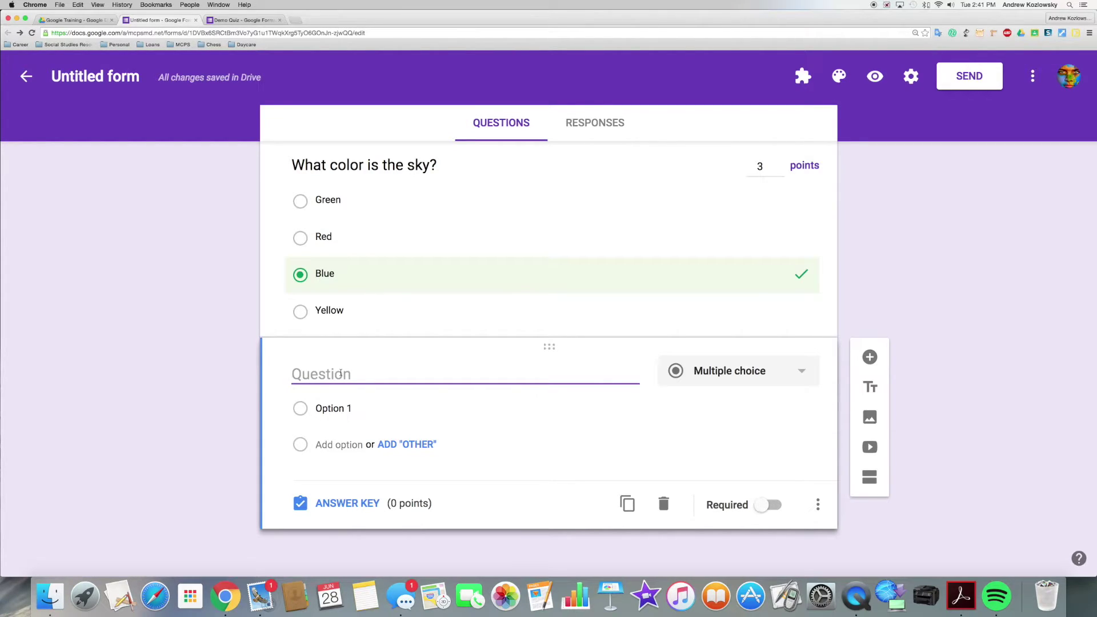
text(What is the usu)
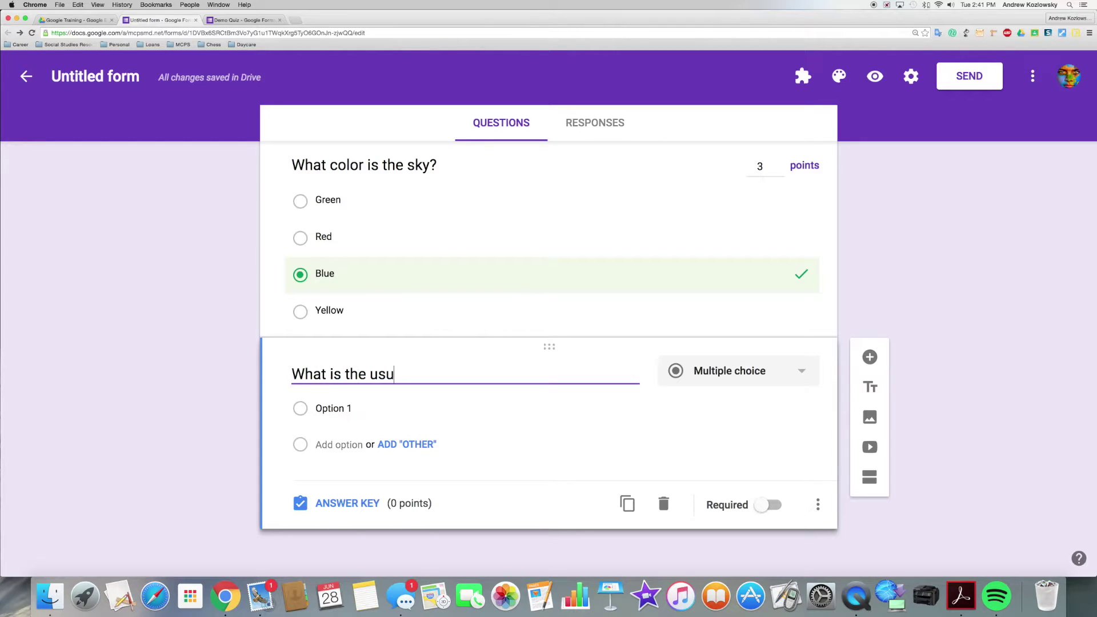
text(al speed limit )
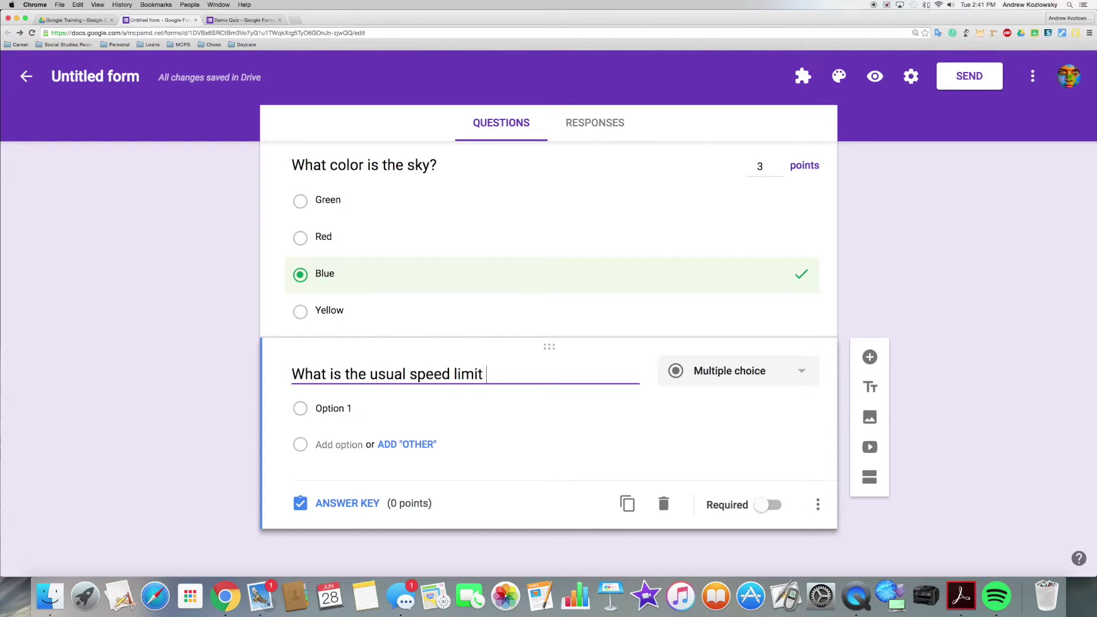
text(on the highway?)
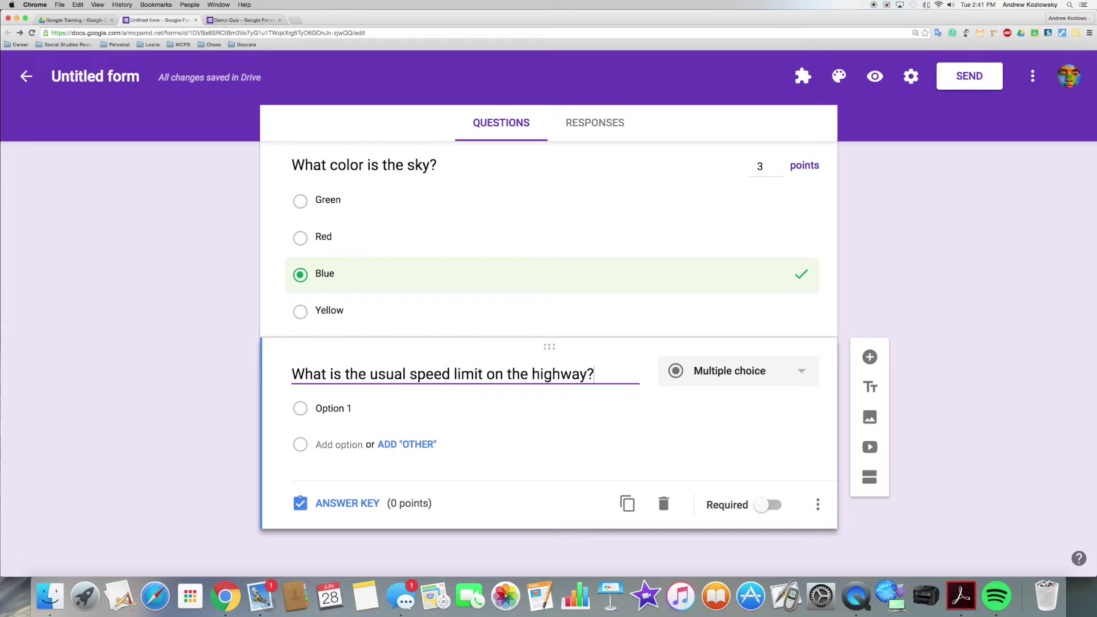
Step: Give the speed limit question the answer options 50, 90 and 65
click(332, 410)
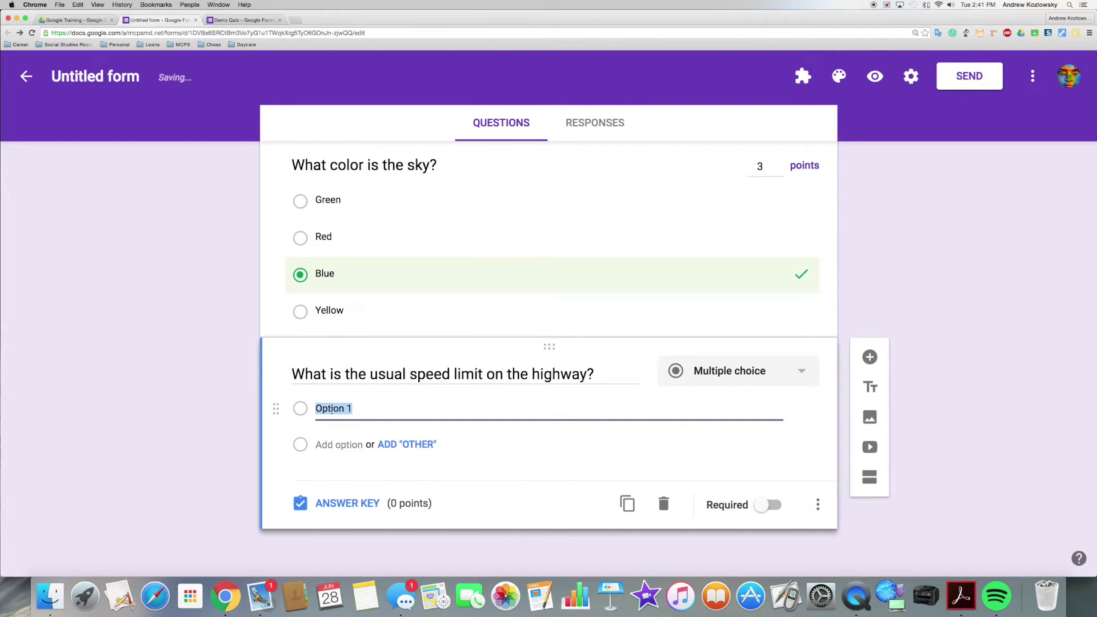
text(50)
key(Tab)
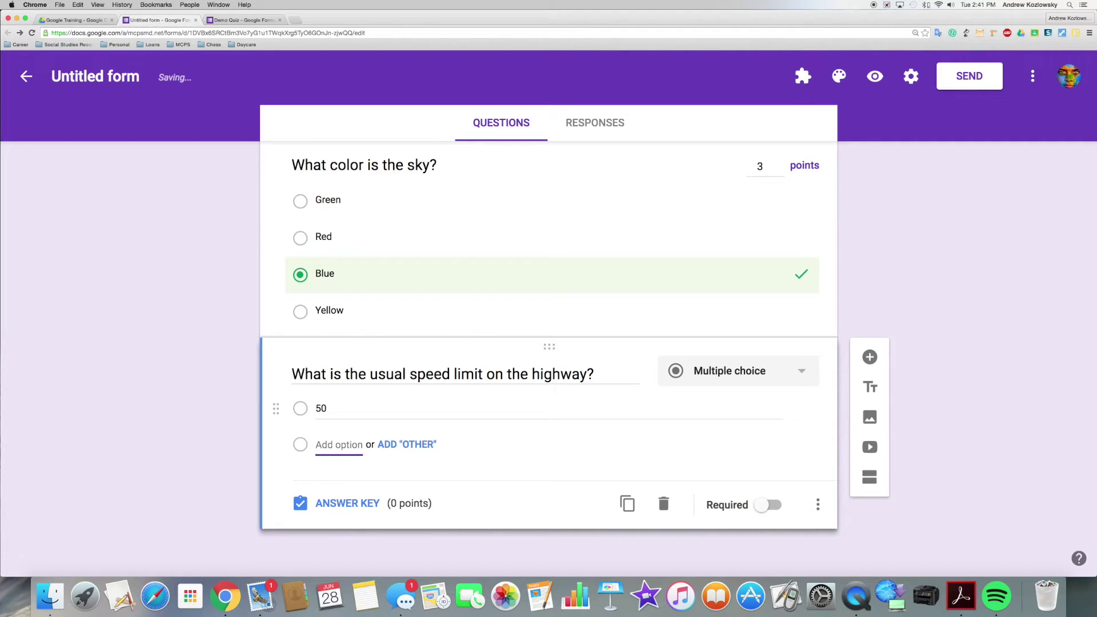
text(90)
click(334, 487)
text(65)
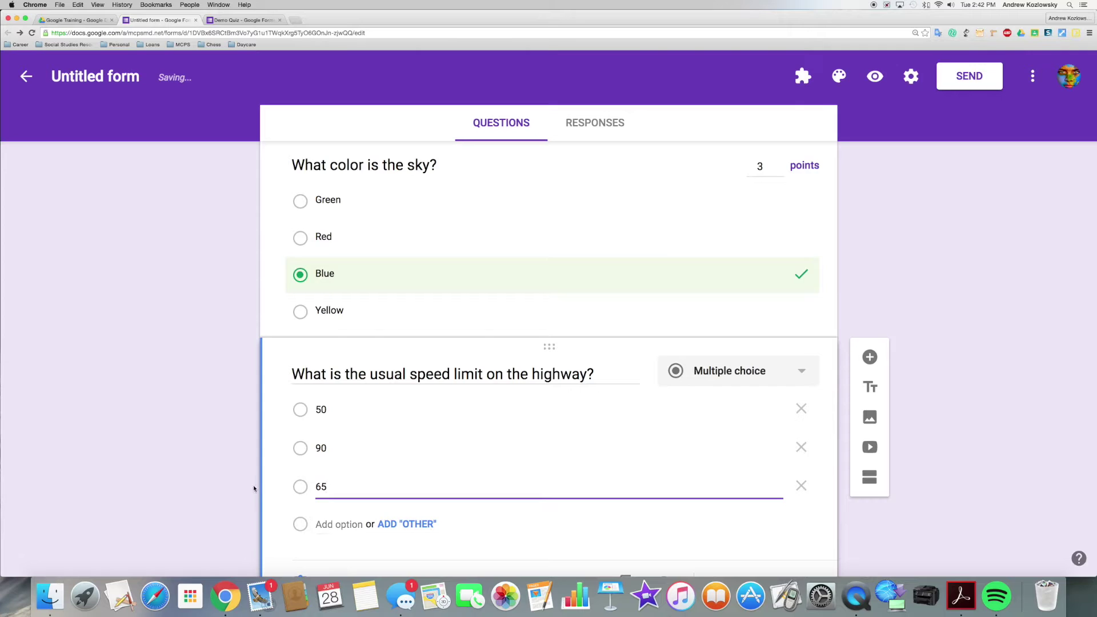
Step: Make the speed limit question worth 5 points and mark 65 as the correct answer in its answer key
scroll(212, 486, down, 3)
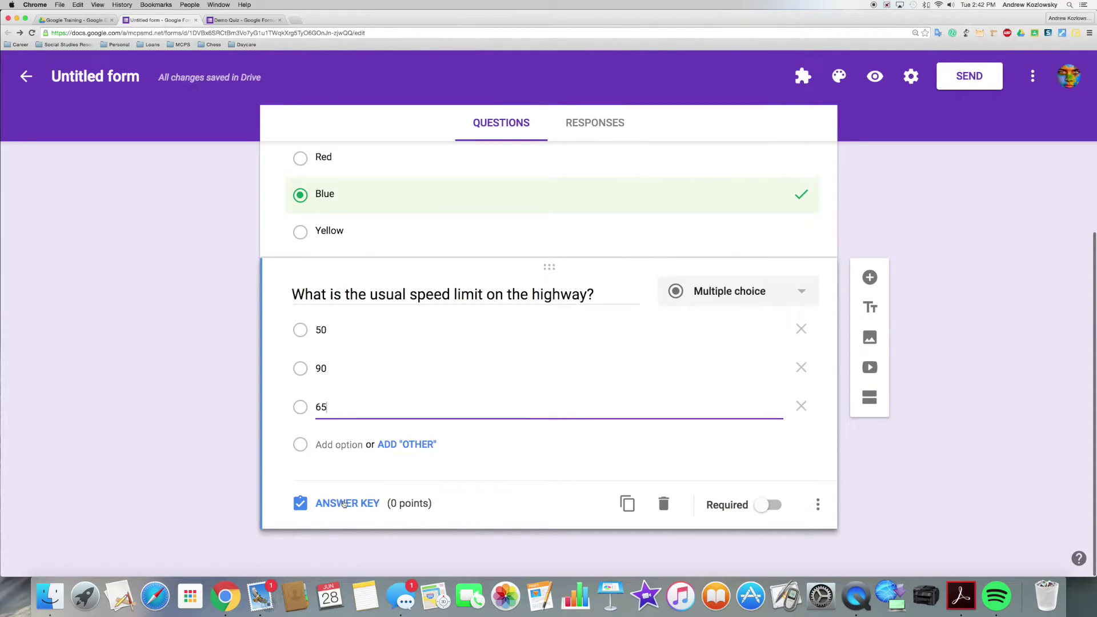
click(345, 504)
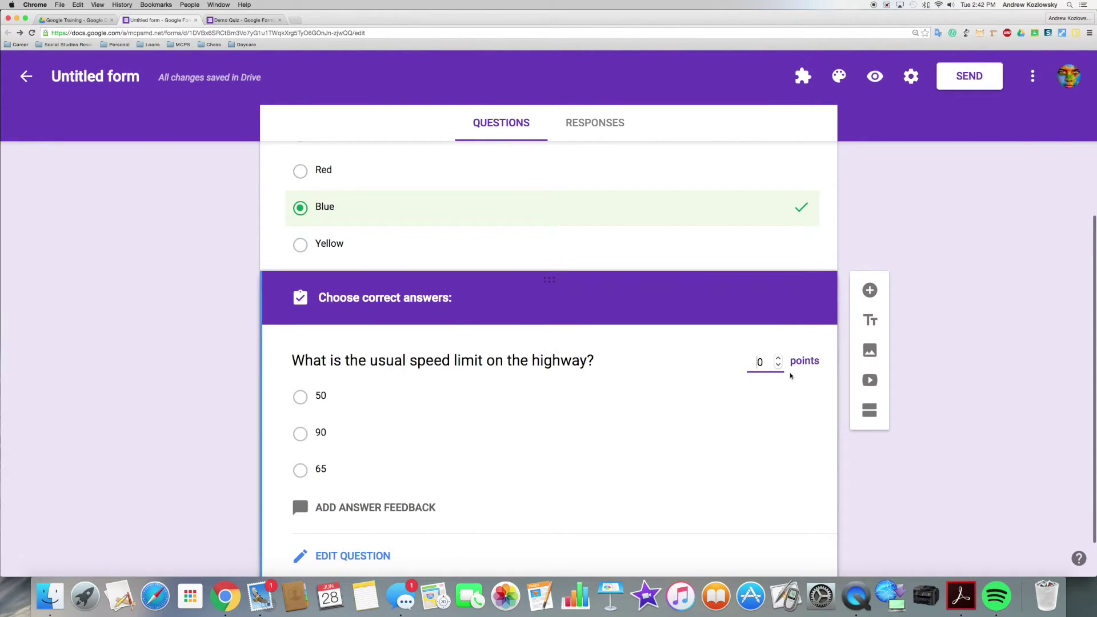
click(772, 361)
text(5)
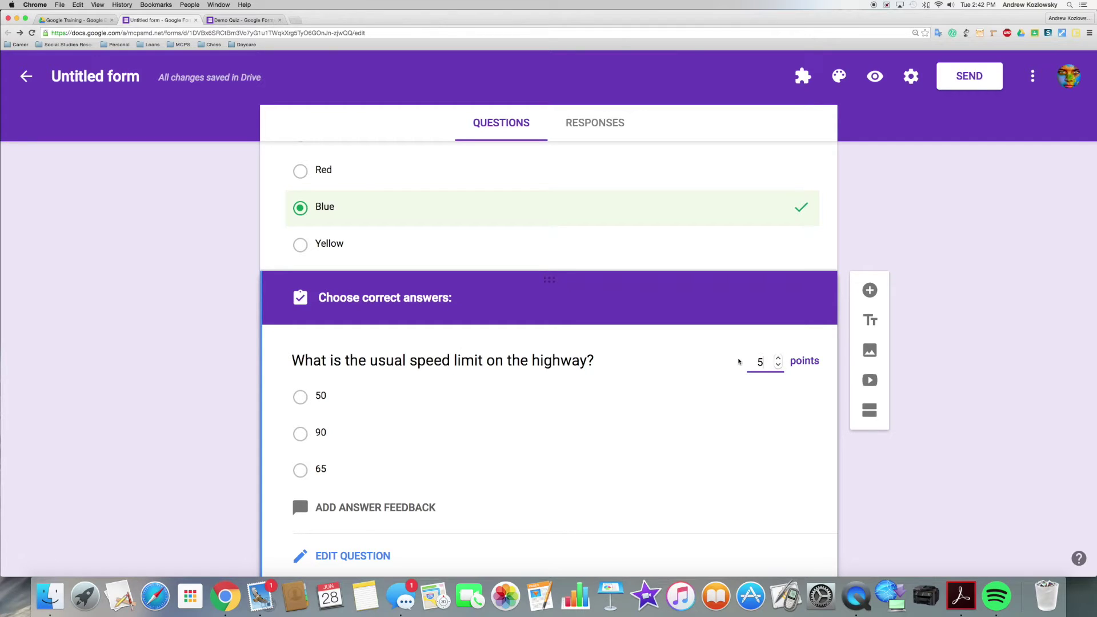
click(305, 471)
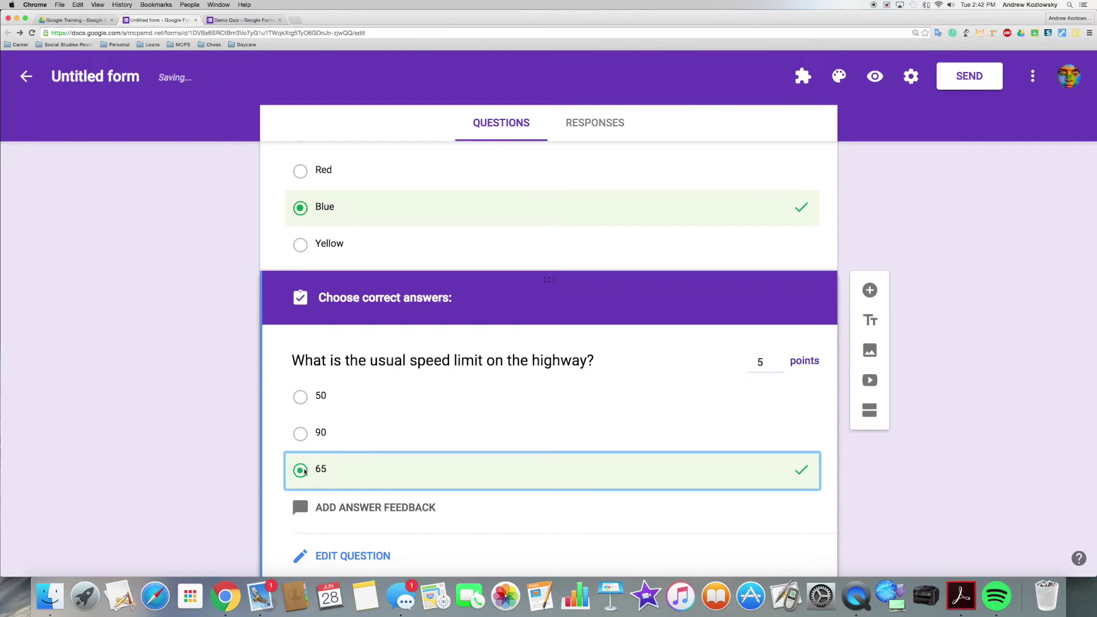
Step: Enter feedback for incorrect answers to the speed limit question: "Not correct but see the link below to find the right answer."
scroll(323, 454, down, 2)
click(347, 459)
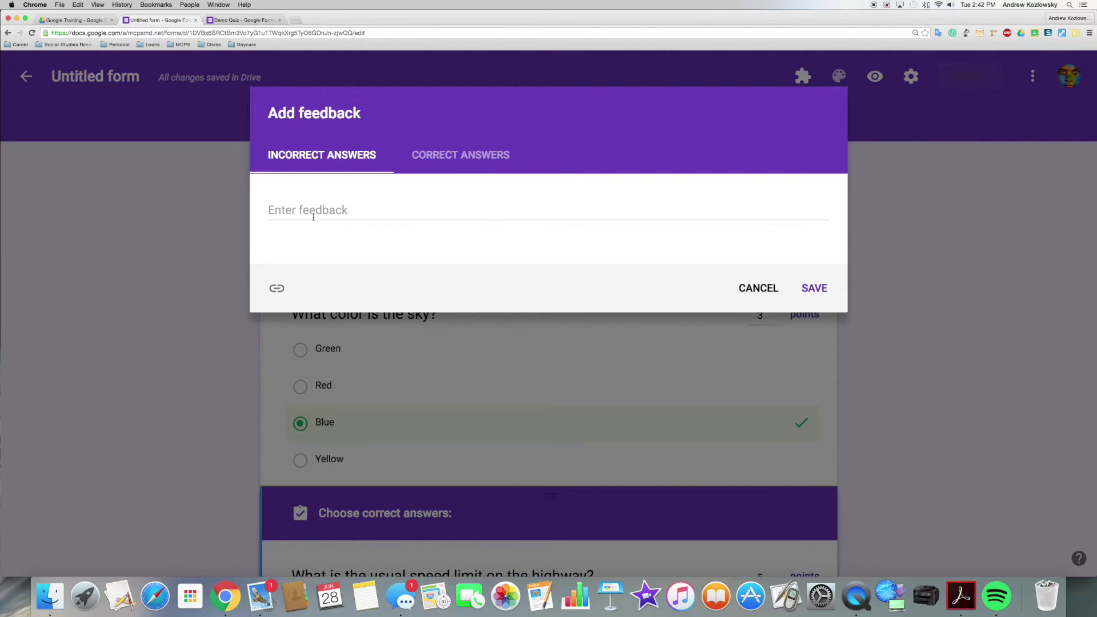
click(322, 209)
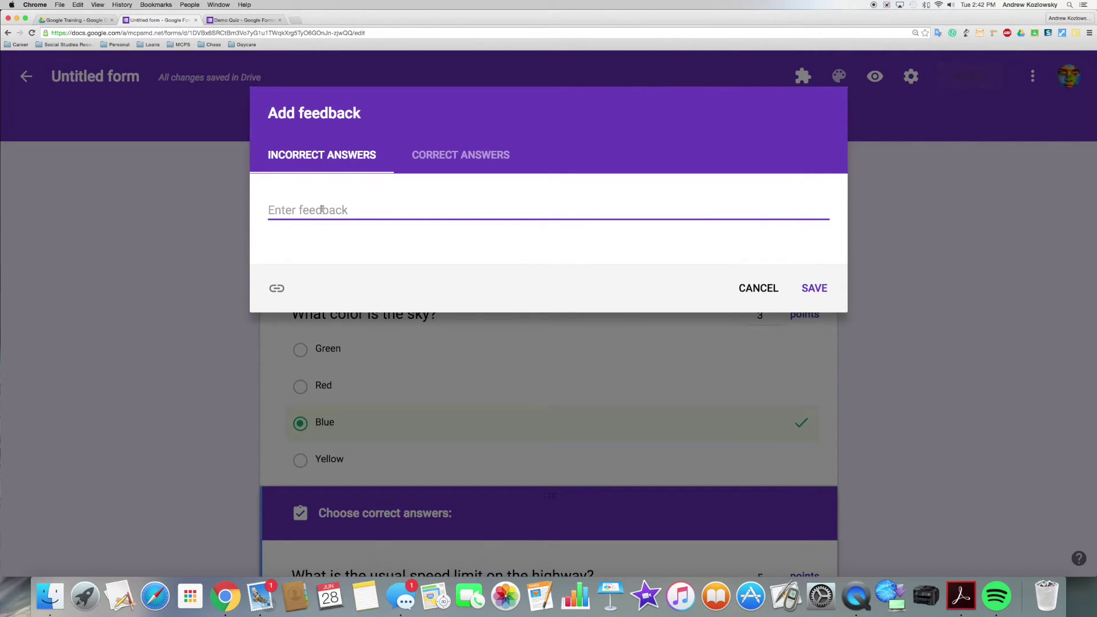
text(Not correct but see the link below )
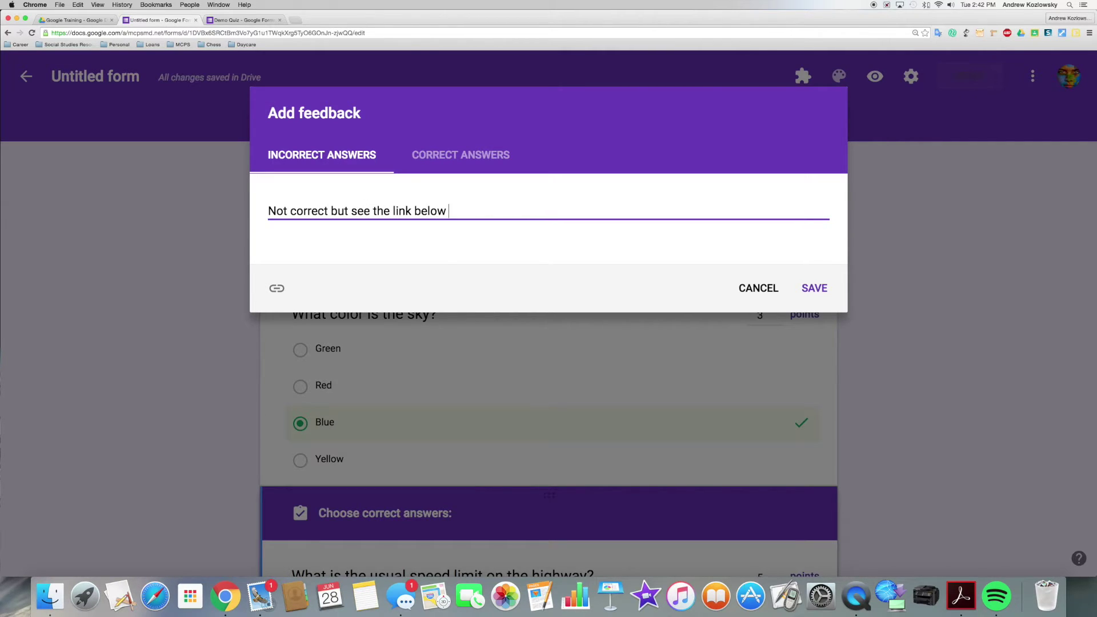
text(to find the right answer.)
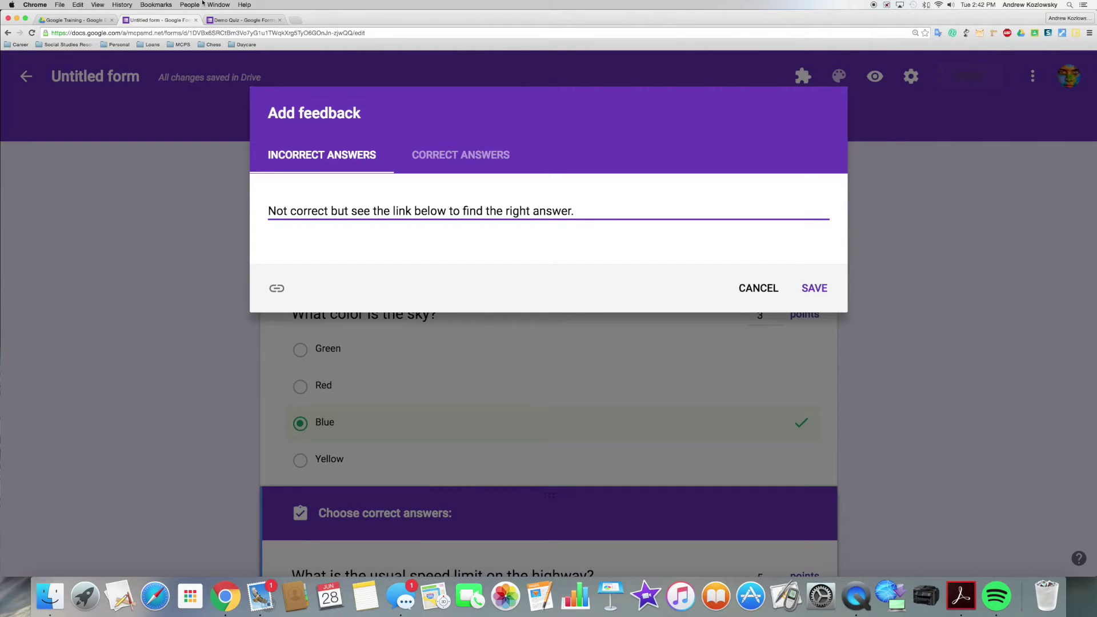
Step: Start a feedback link, search the web in a new tab for "speed limit in maryland" and open the Maryland State Highway Administration result
click(277, 288)
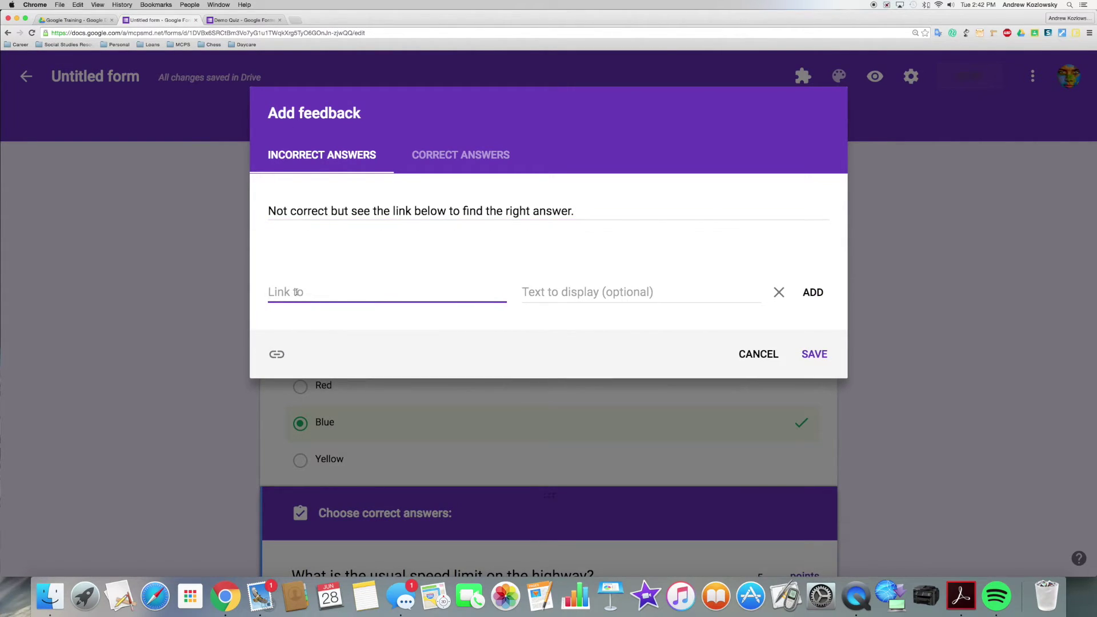
click(295, 20)
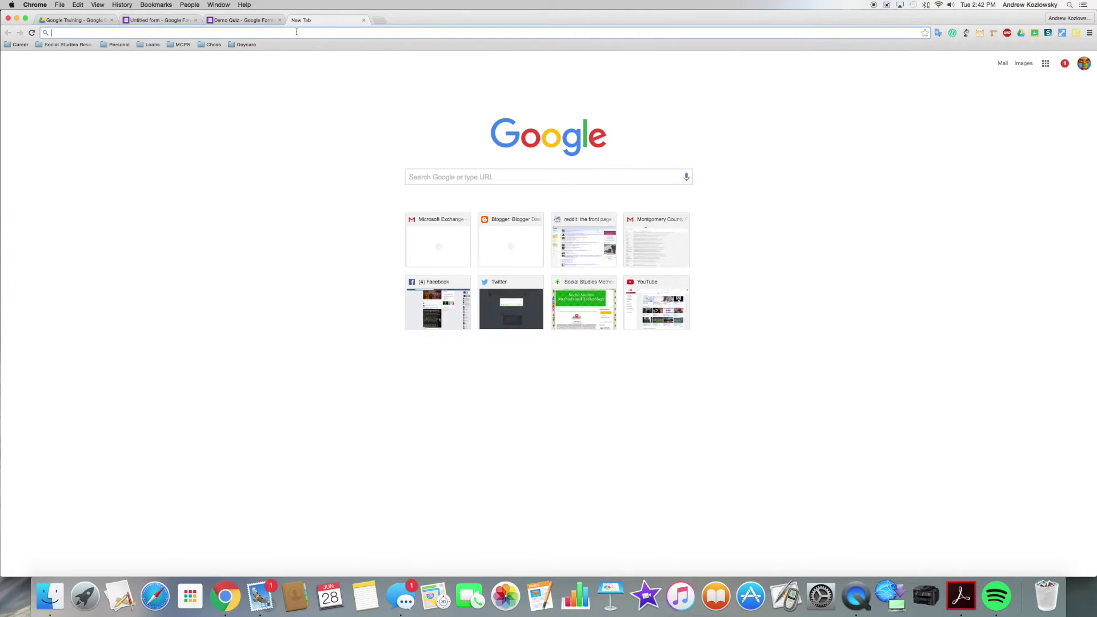
text(speed limit in)
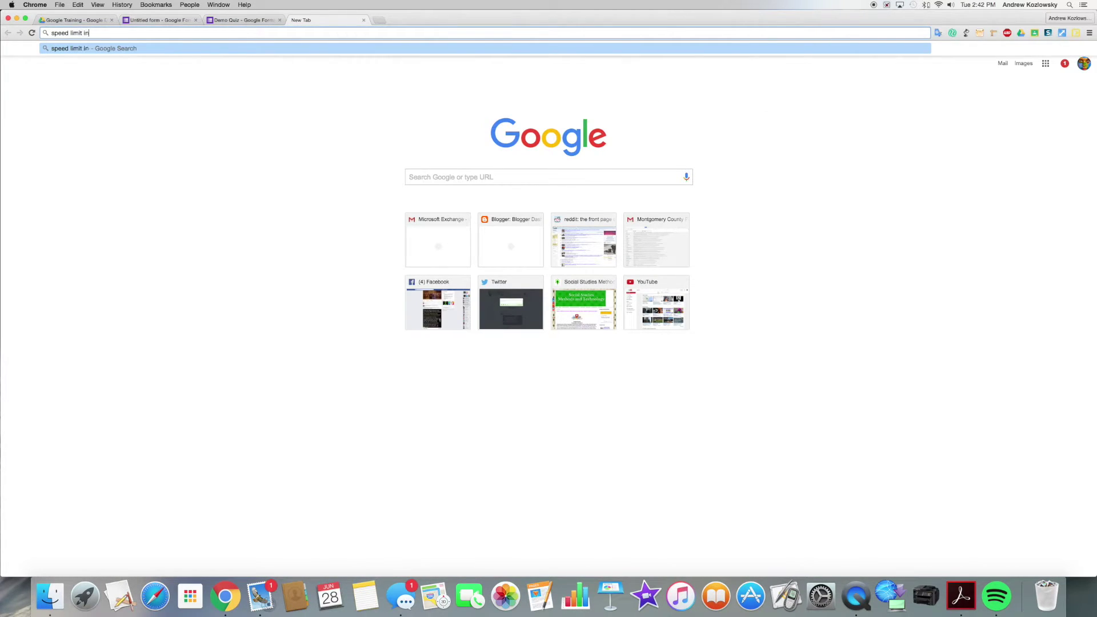
text( maryland)
key(Return)
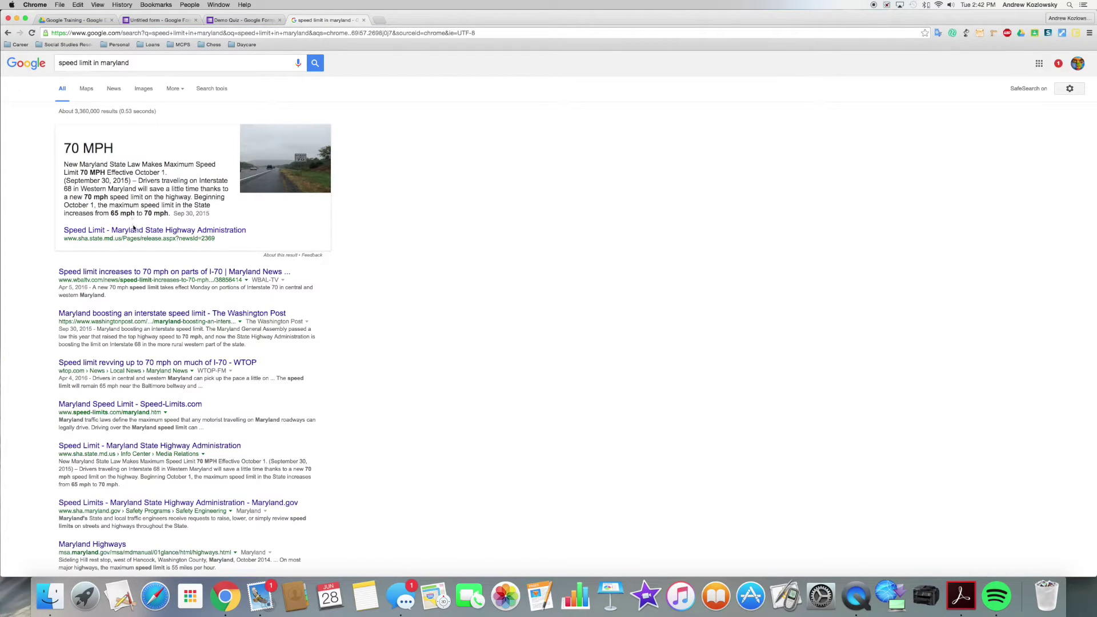
click(134, 230)
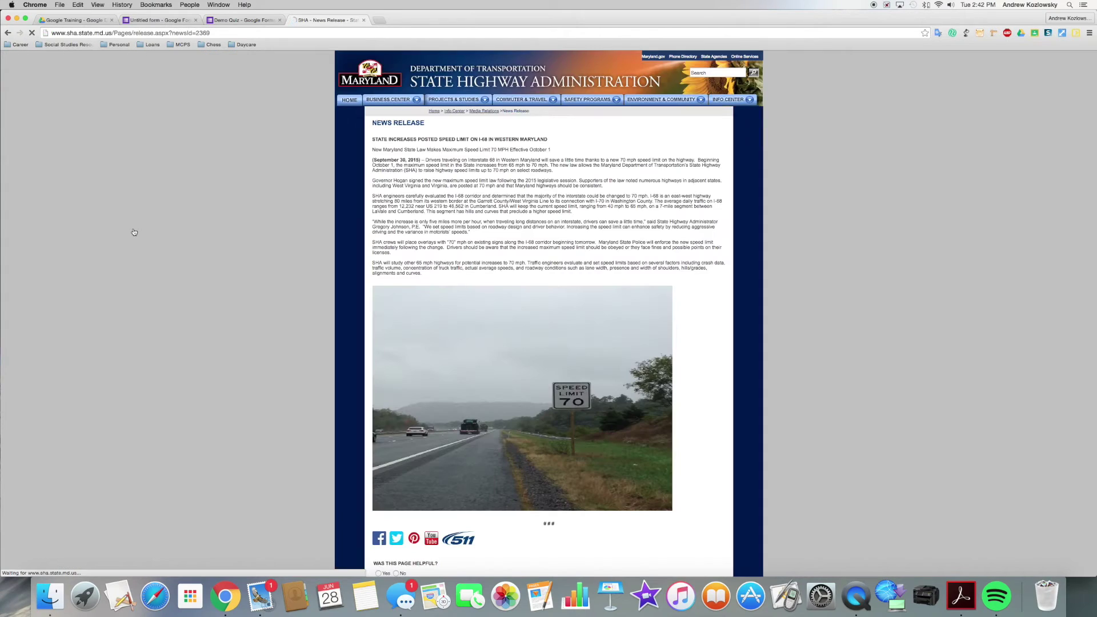
Step: Copy the web address of the State Highway Administration news release and paste it as the feedback link's target
click(128, 33)
right_click(123, 33)
click(136, 43)
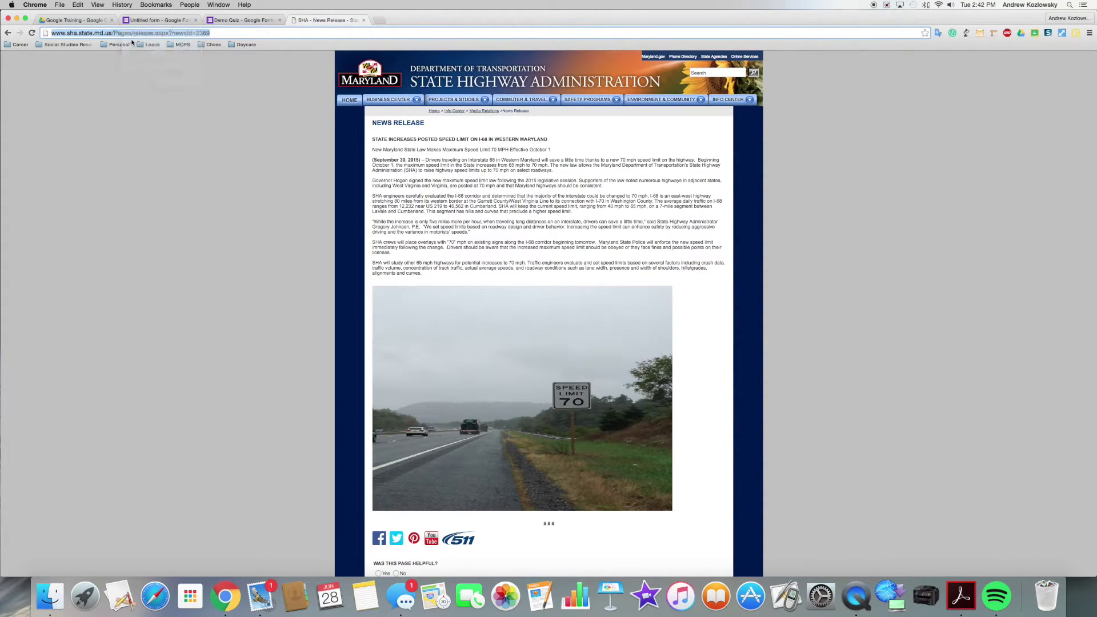
click(171, 21)
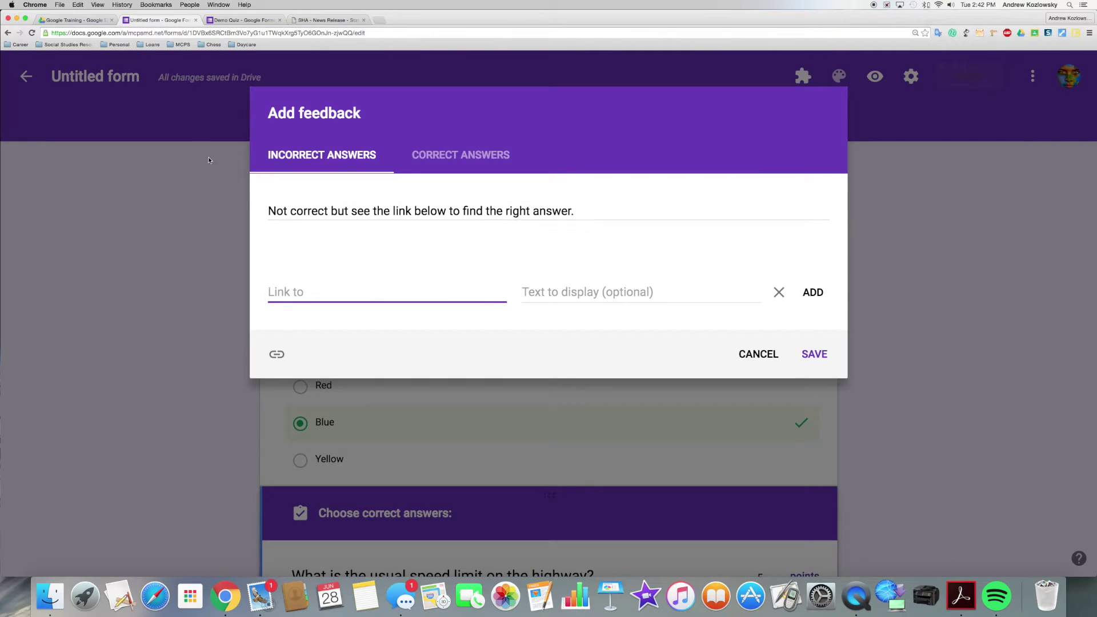
right_click(298, 285)
click(318, 328)
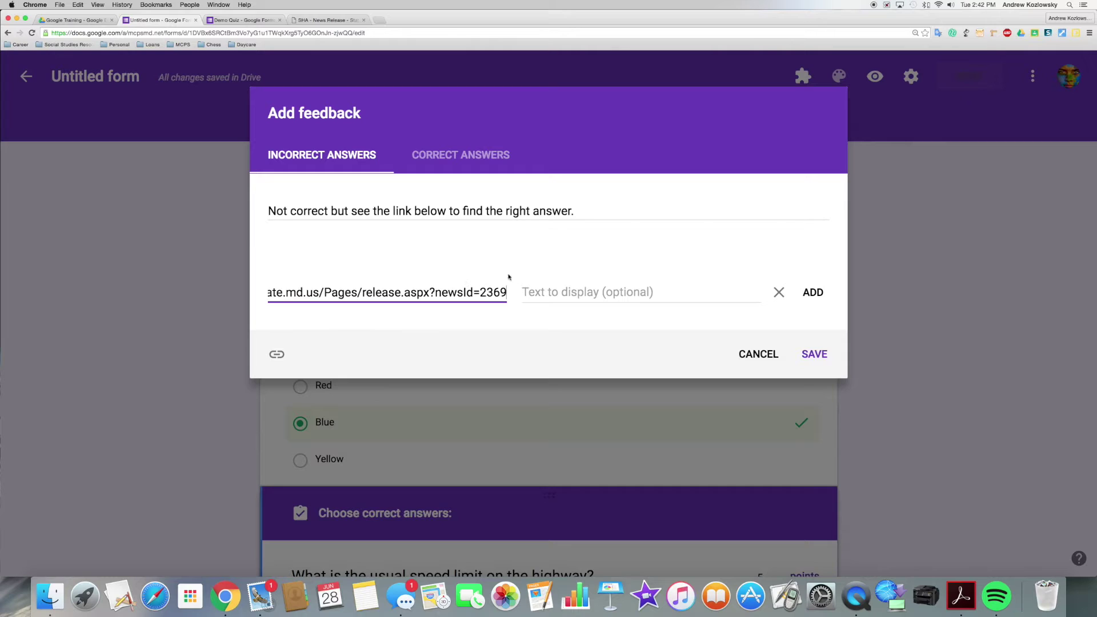
Step: Give the link the display text "Speed Limit Info", add it to the incorrect-answer feedback and save the feedback
click(557, 290)
text(Spe)
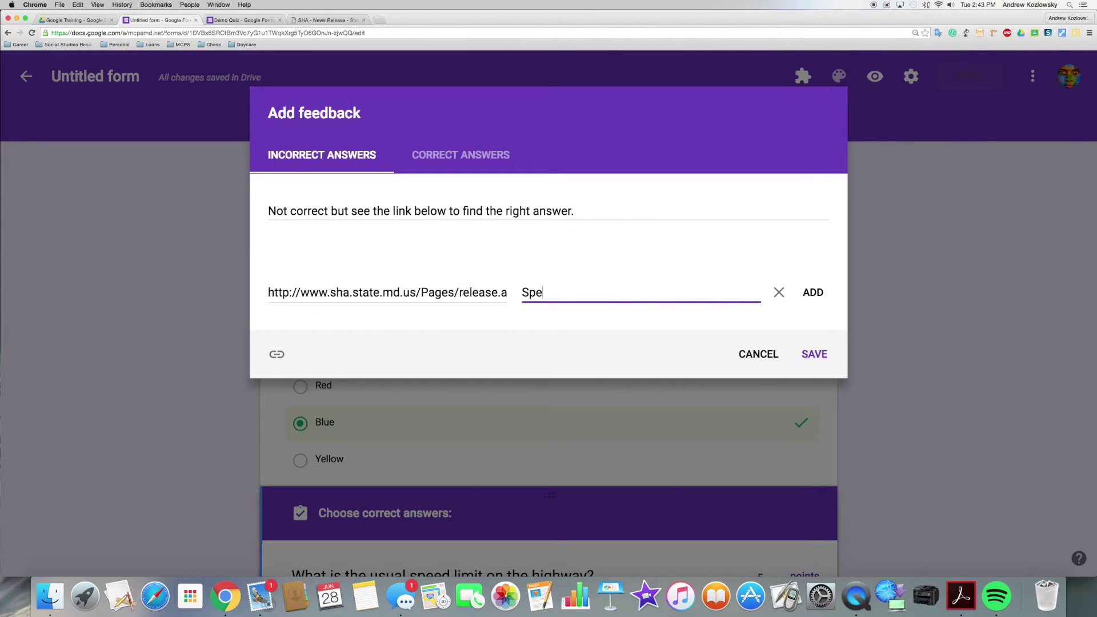
text(ed Limit Info)
click(811, 293)
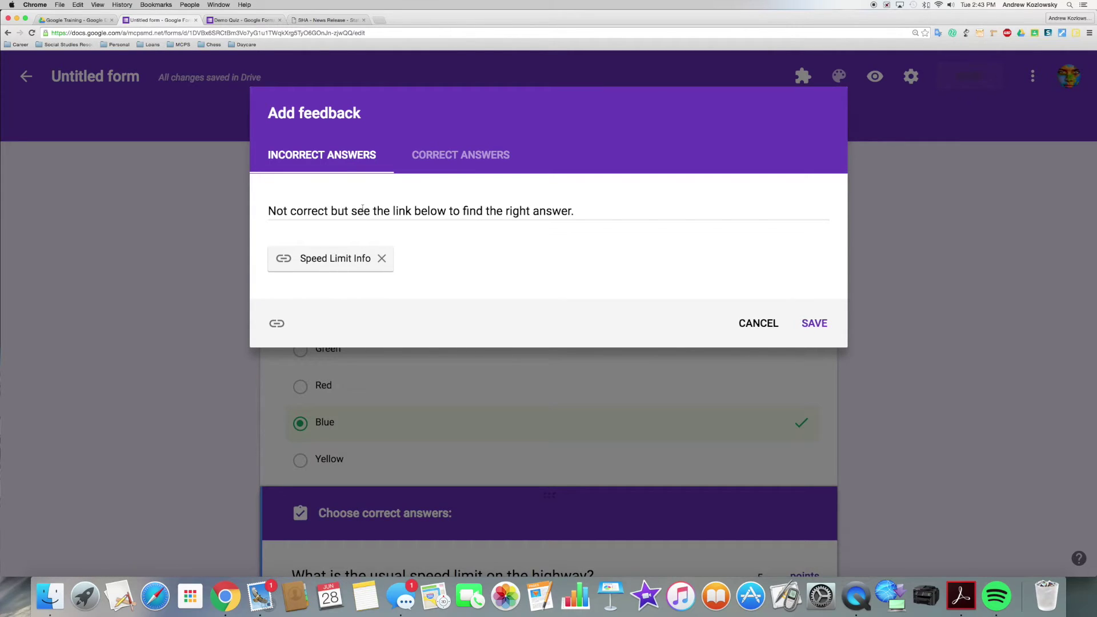
click(819, 324)
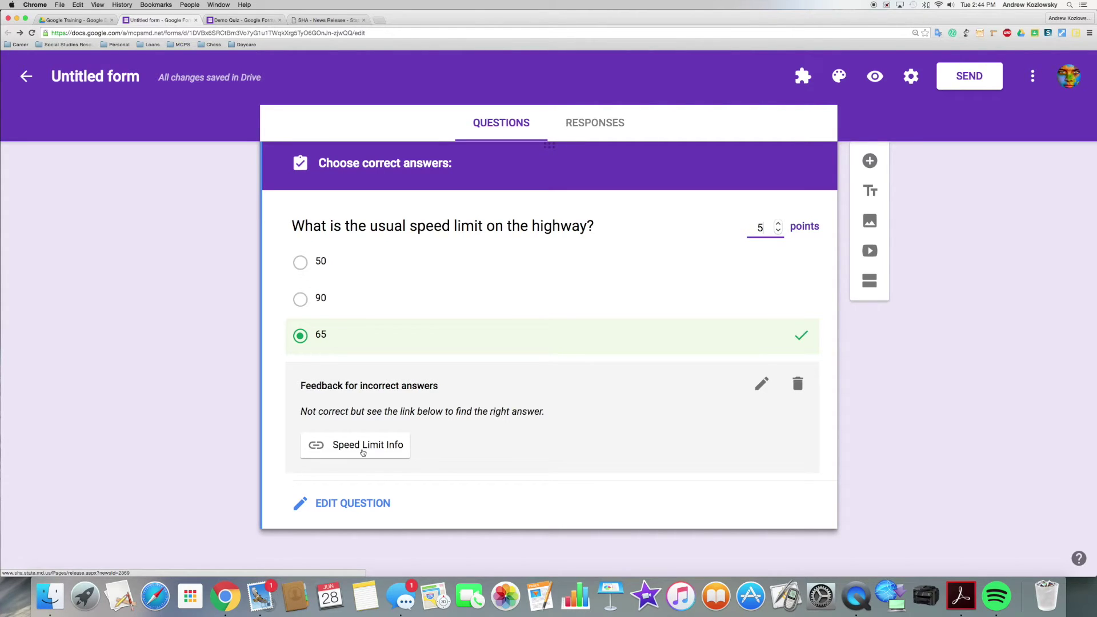
Step: Close the untitled form and examine the summary of responses to the Demo Quiz
click(196, 20)
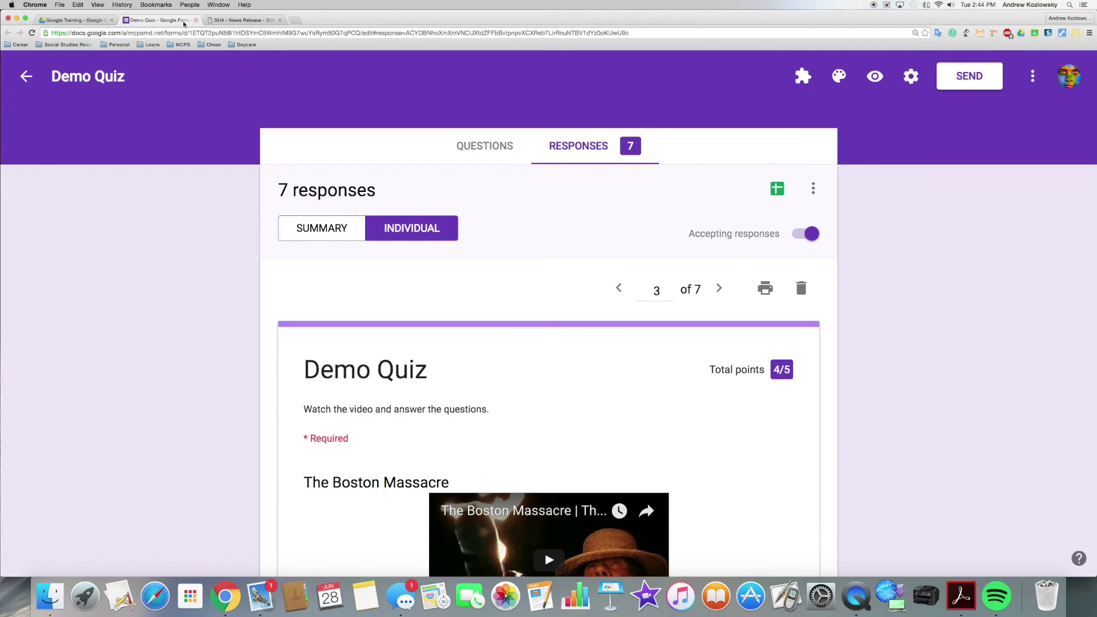
scroll(195, 310, down, 3)
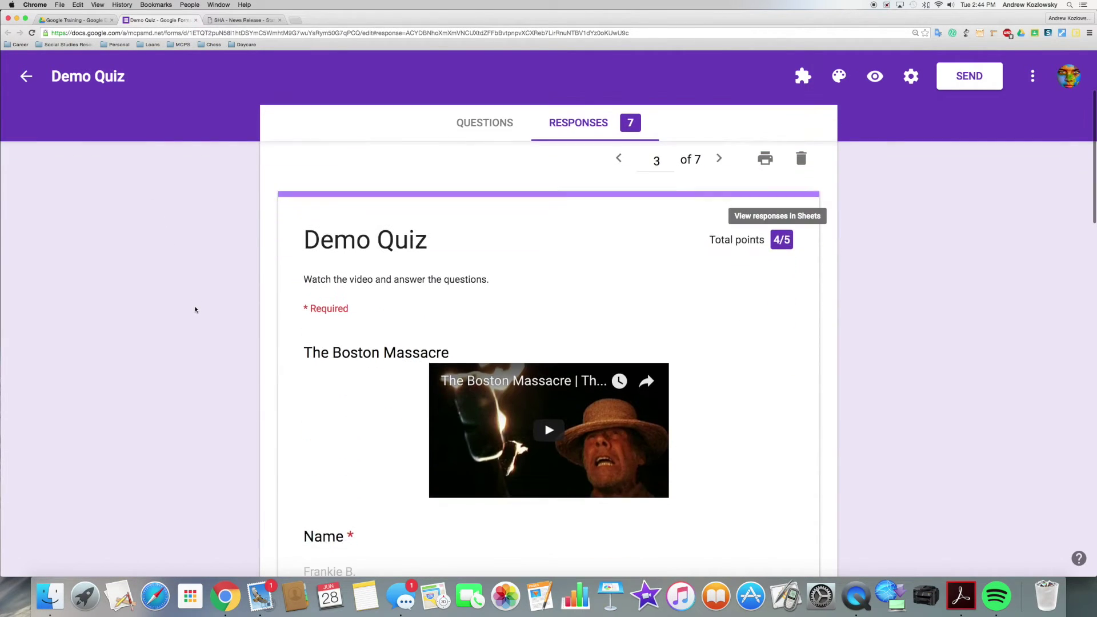
scroll(195, 310, up, 3)
click(335, 224)
scroll(204, 311, down, 3)
scroll(204, 312, up, 4)
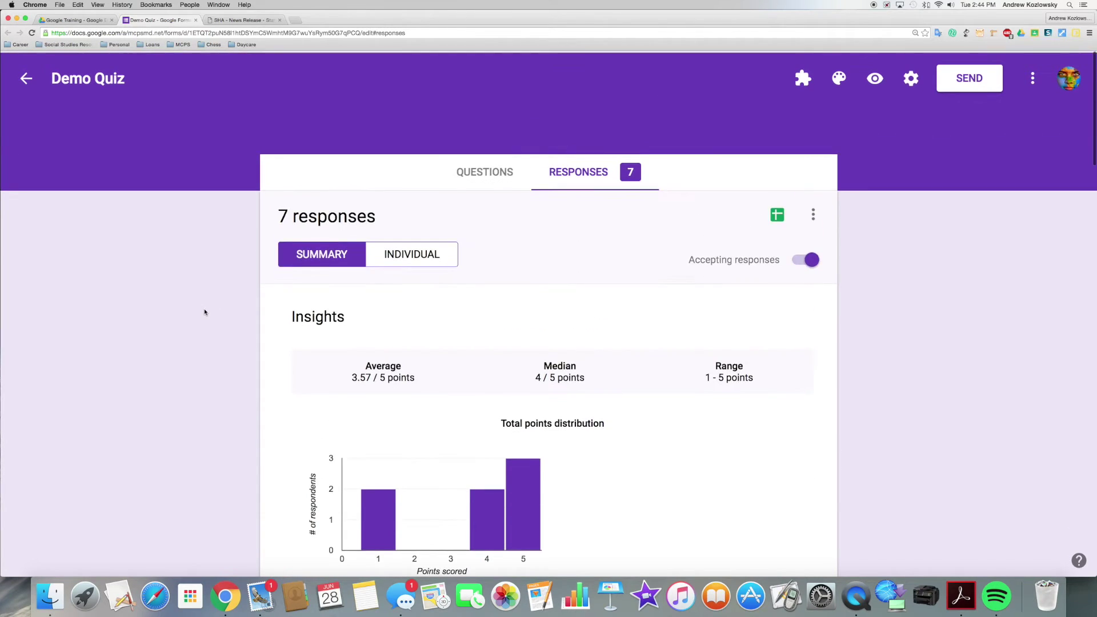
Step: Look through the Demo Quiz's questions, from the Boston Massacre video down to the final trial verdict question
click(484, 172)
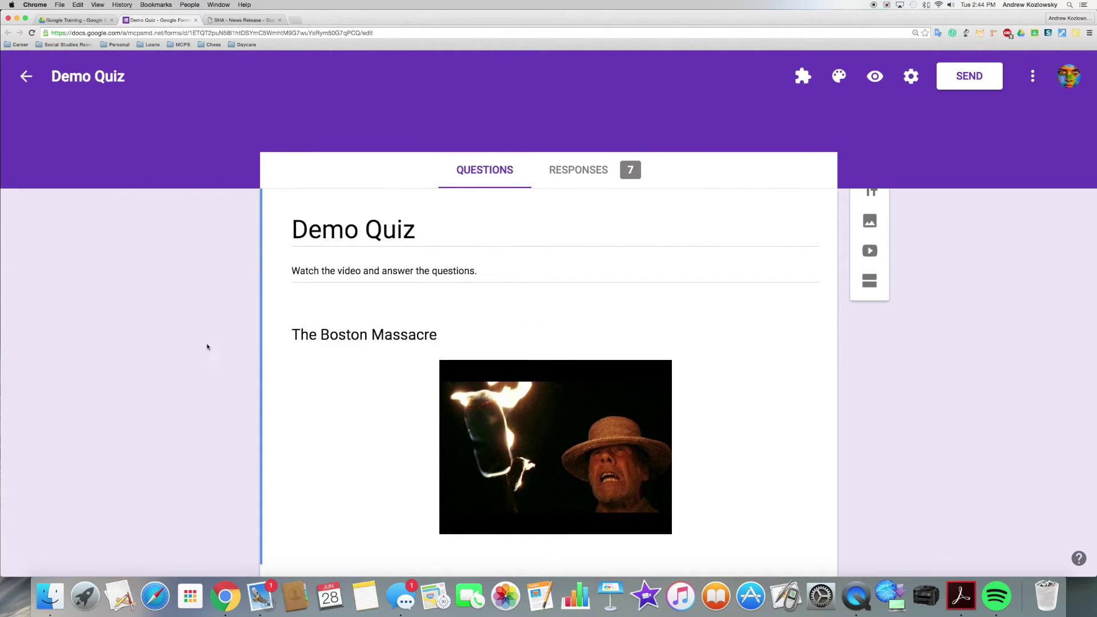
scroll(207, 347, down, 1)
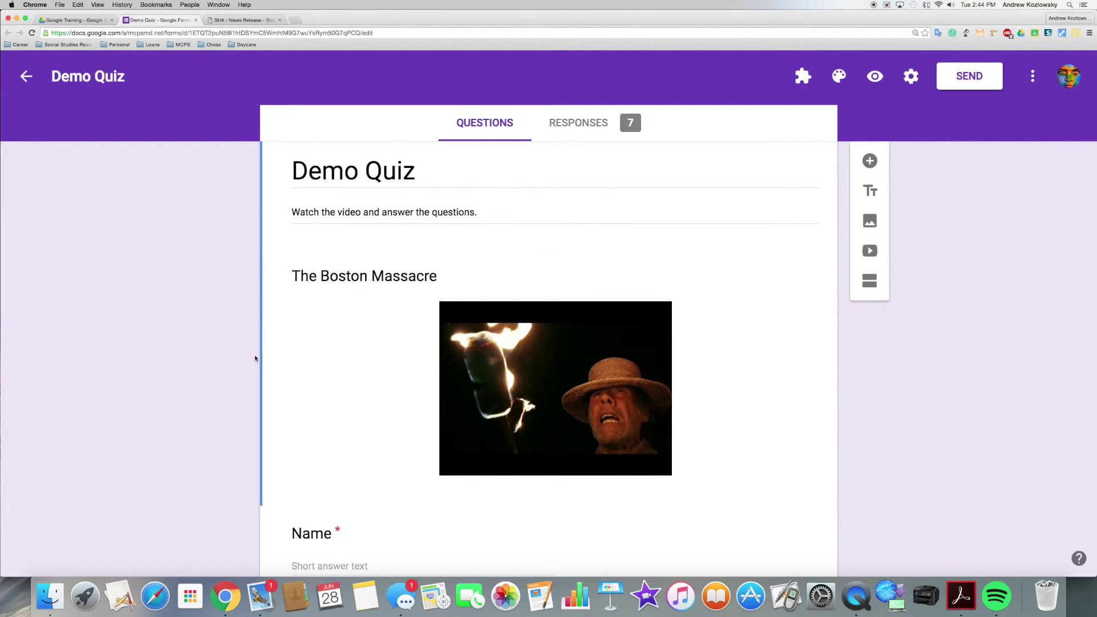
scroll(196, 401, down, 4)
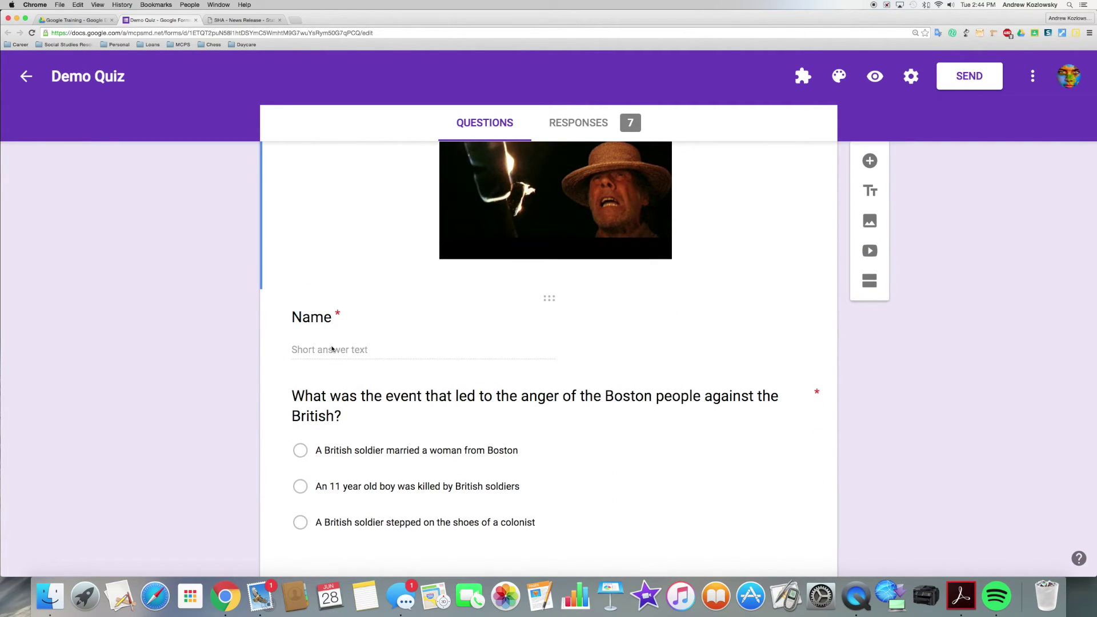
scroll(178, 374, down, 6)
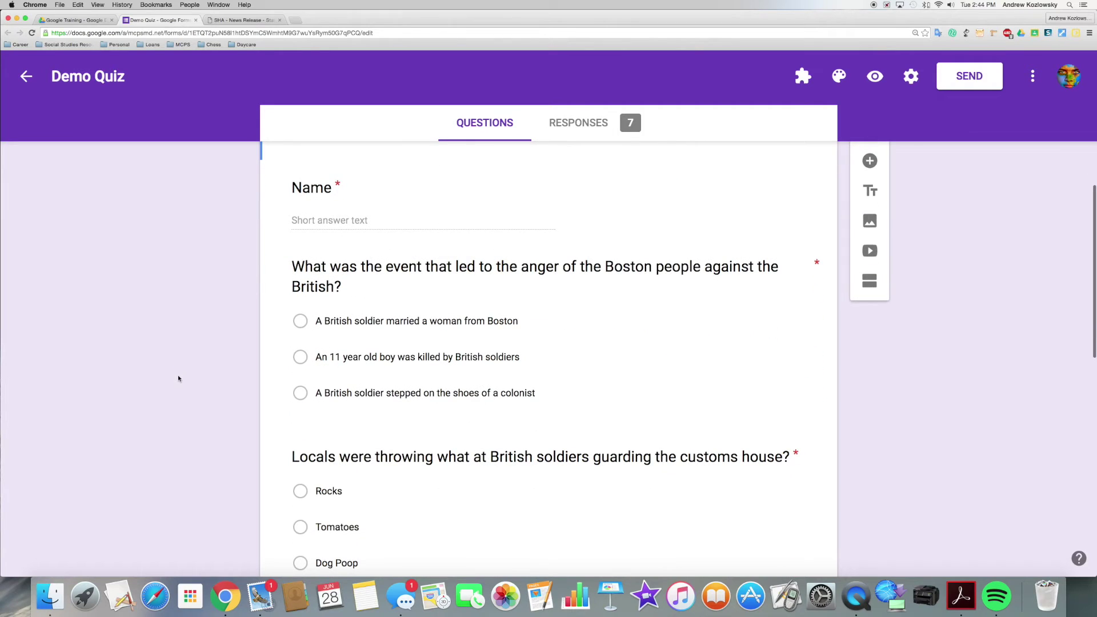
scroll(180, 409, down, 8)
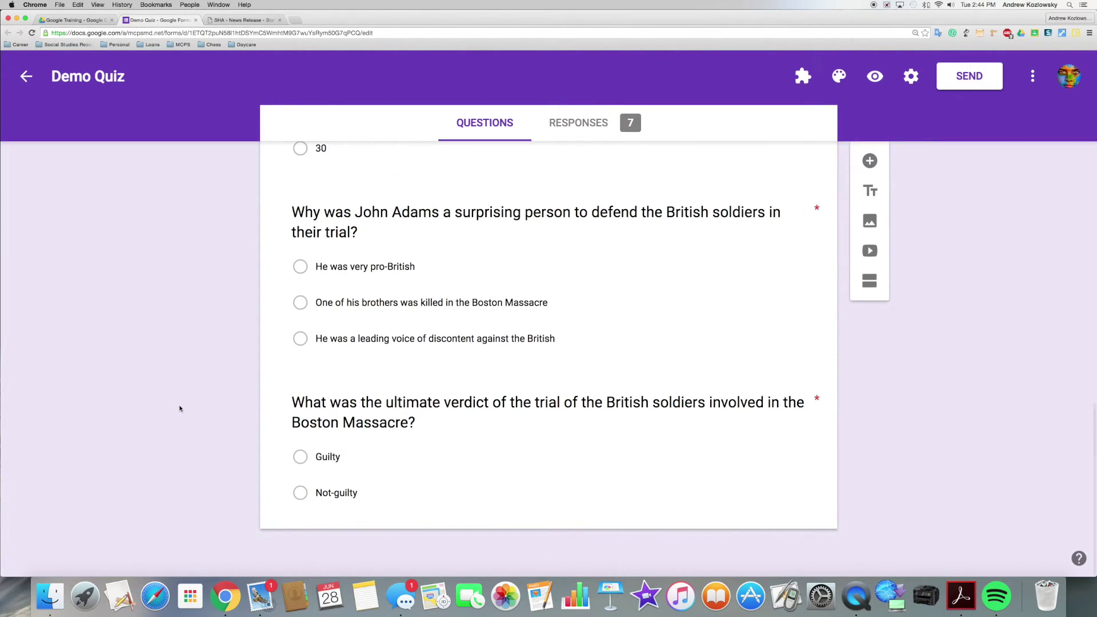
Step: Return to the Demo Quiz's response summary and examine its score statistics, points distribution and frequently missed questions
scroll(179, 408, up, 20)
scroll(179, 409, up, 4)
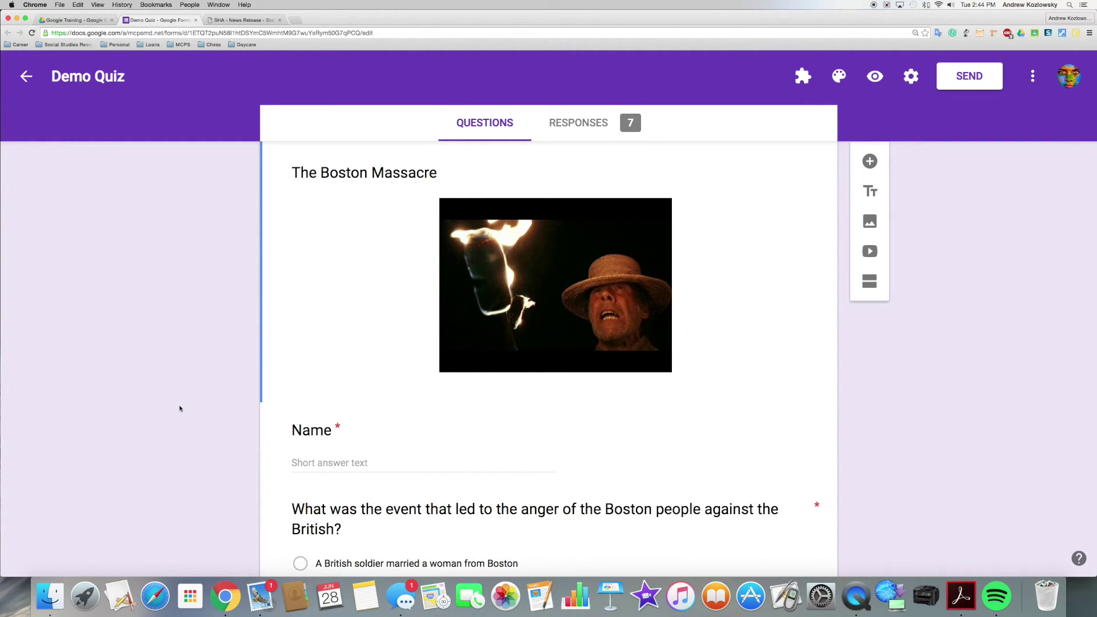
click(572, 122)
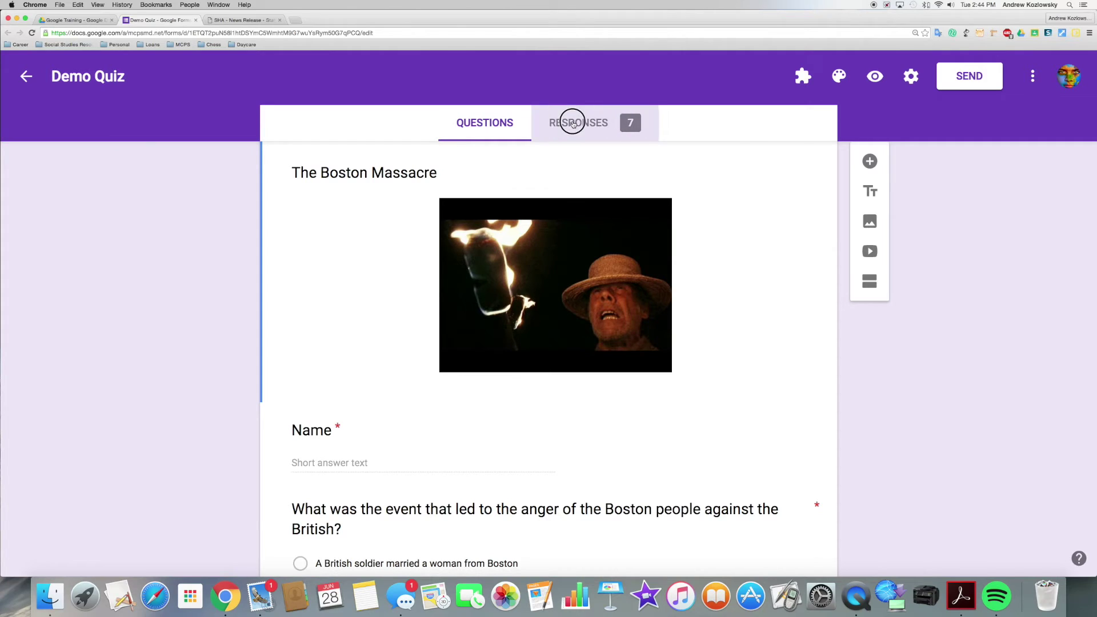
scroll(152, 345, down, 1)
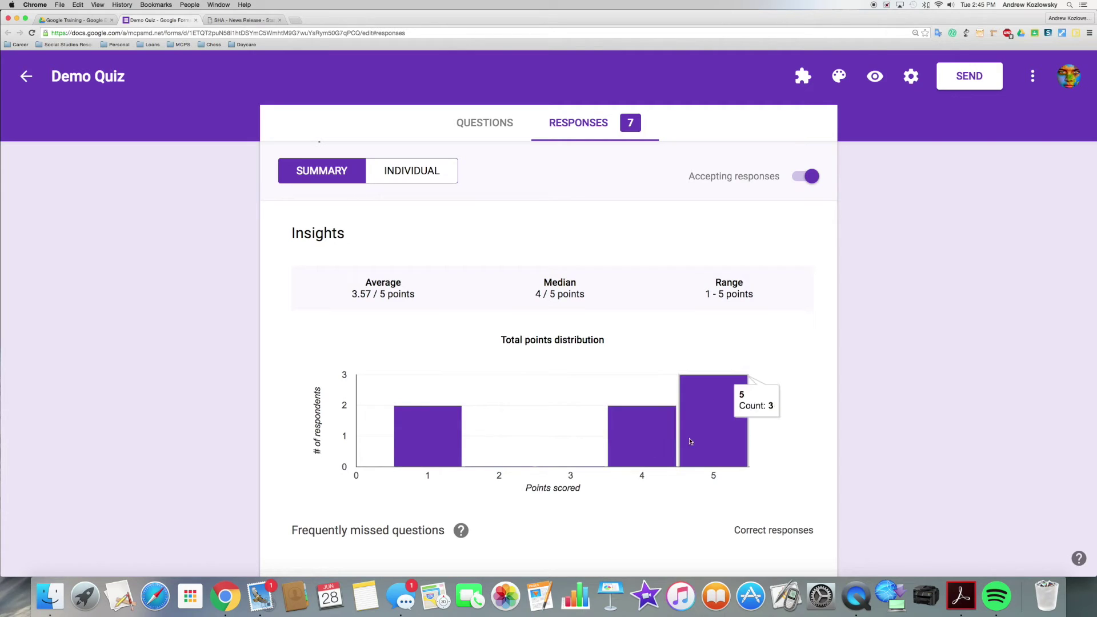
scroll(175, 451, down, 2)
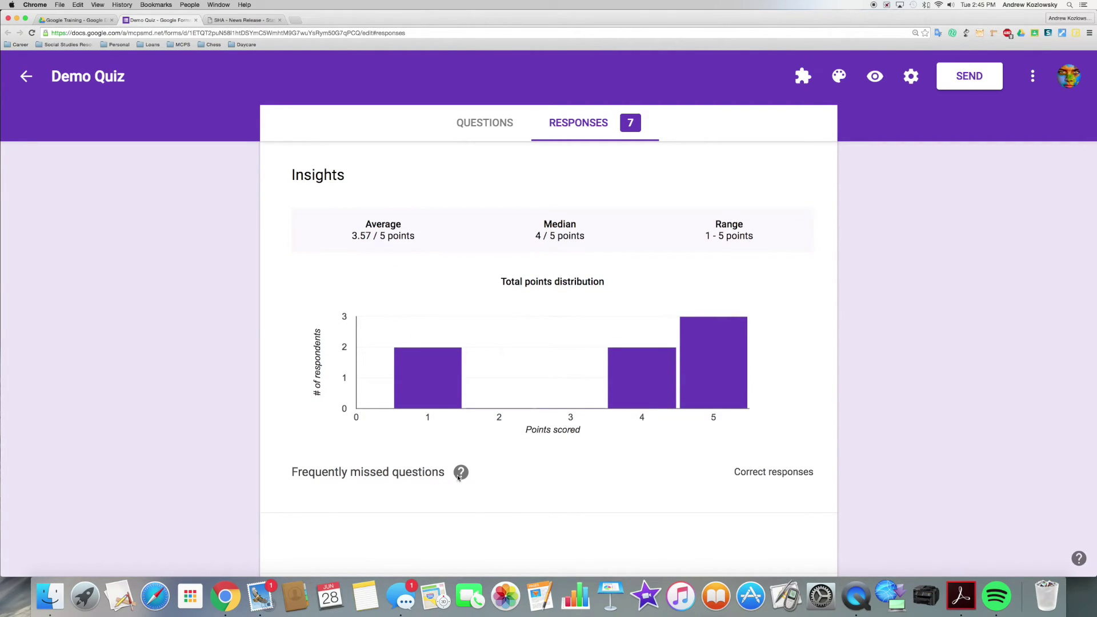
mouse_move(464, 473)
Step: Look through the respondent names and the answer chart of each question, down to the trial verdict question
scroll(200, 457, down, 5)
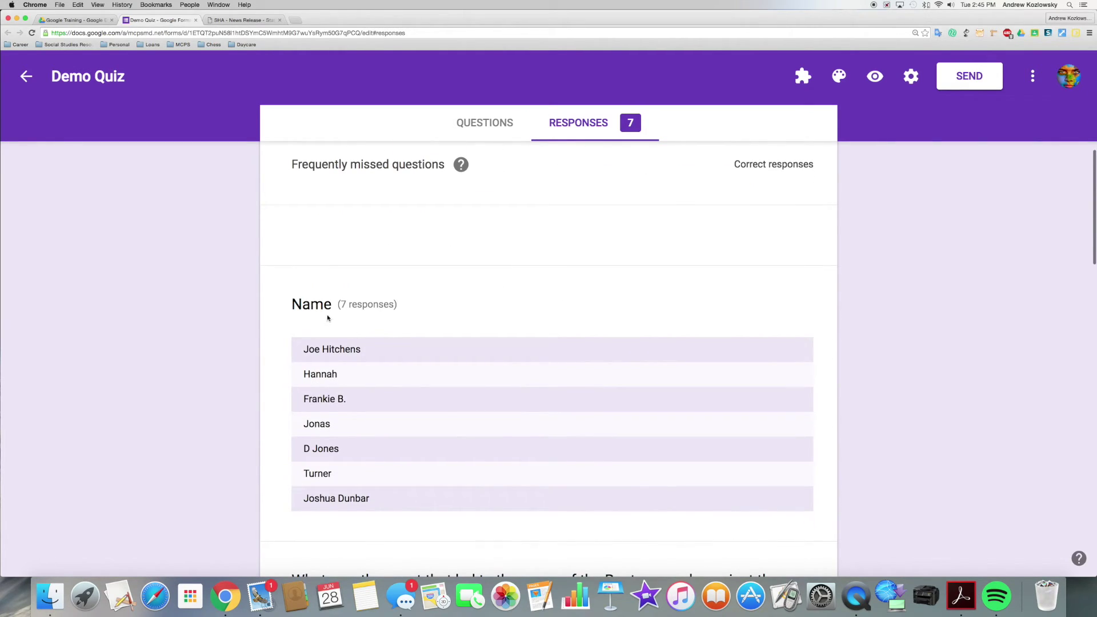
scroll(208, 489, down, 5)
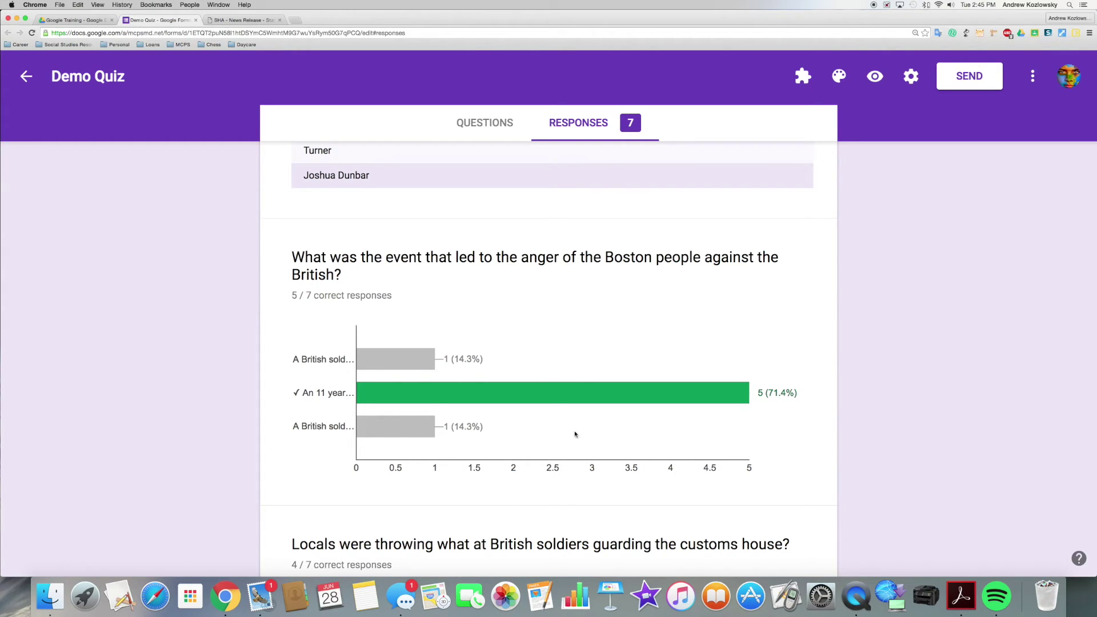
scroll(786, 454, down, 5)
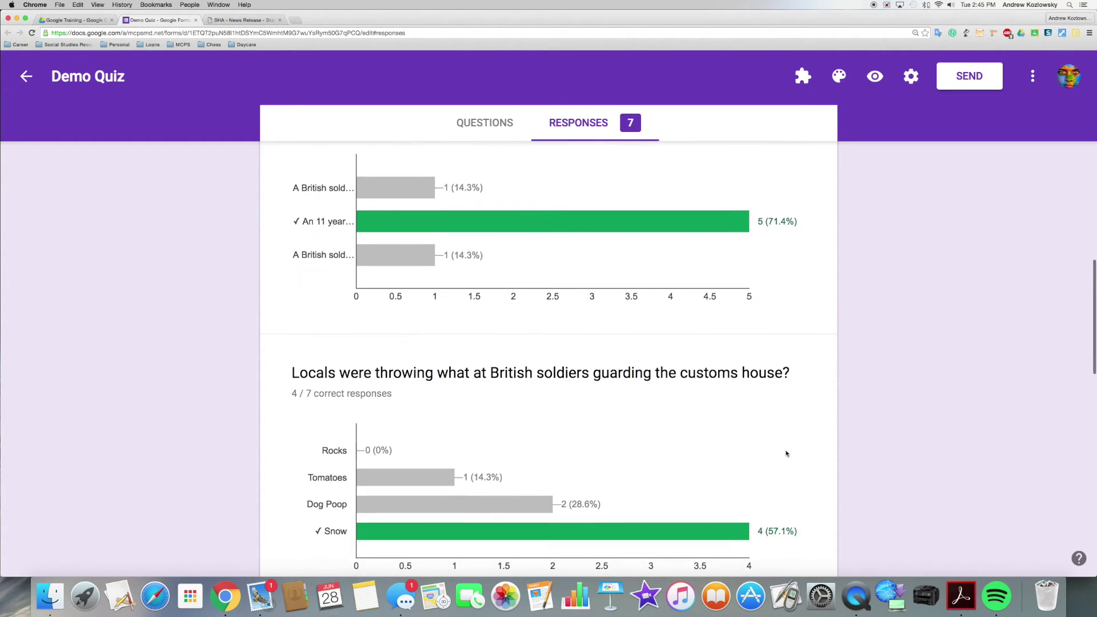
scroll(798, 483, down, 10)
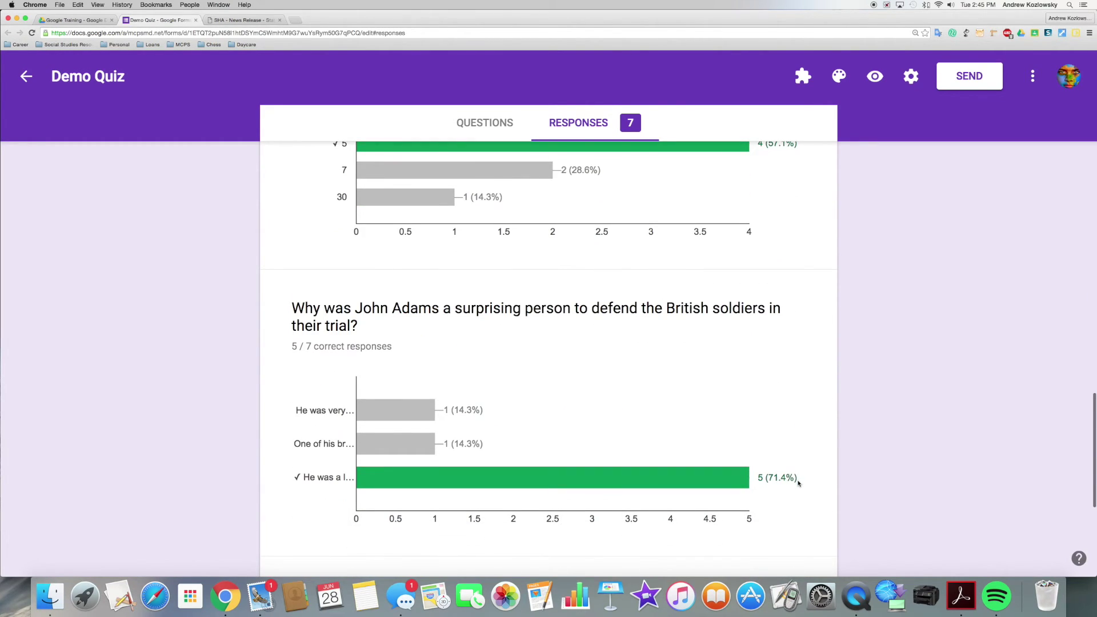
scroll(773, 368, up, 4)
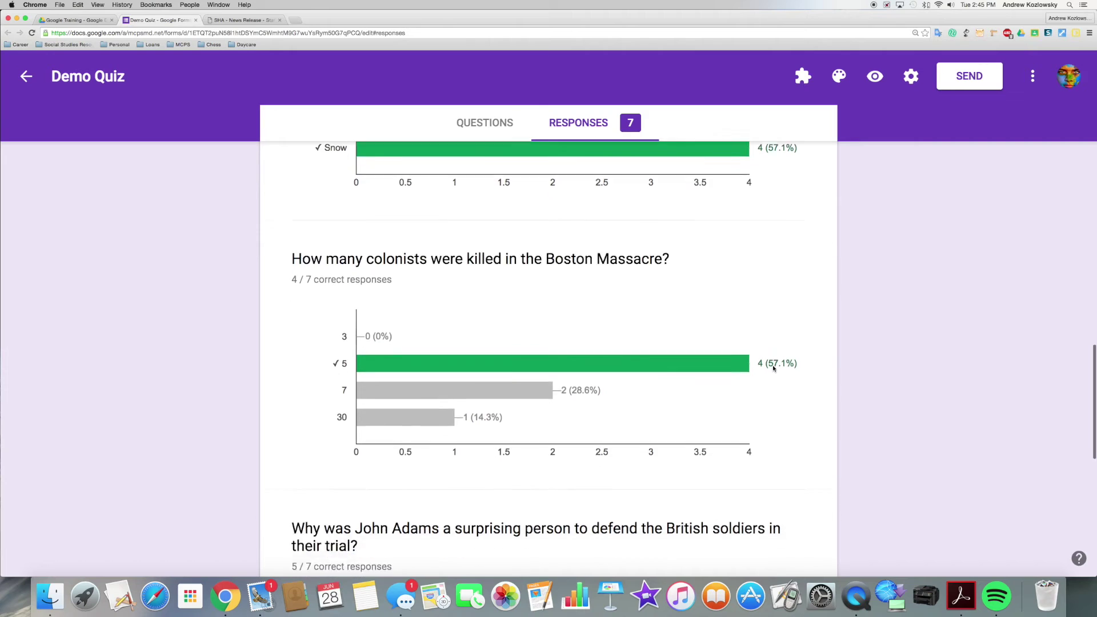
scroll(774, 368, down, 10)
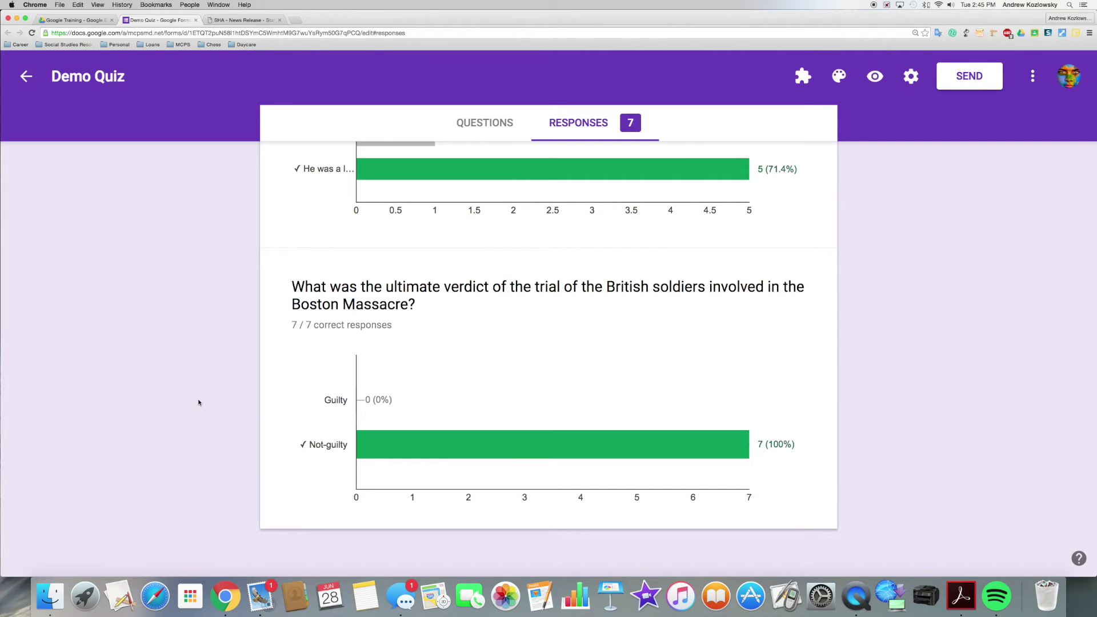
Step: Switch to the individual responses and examine one student's graded answers, total points and the feedback on the first question
scroll(198, 402, up, 20)
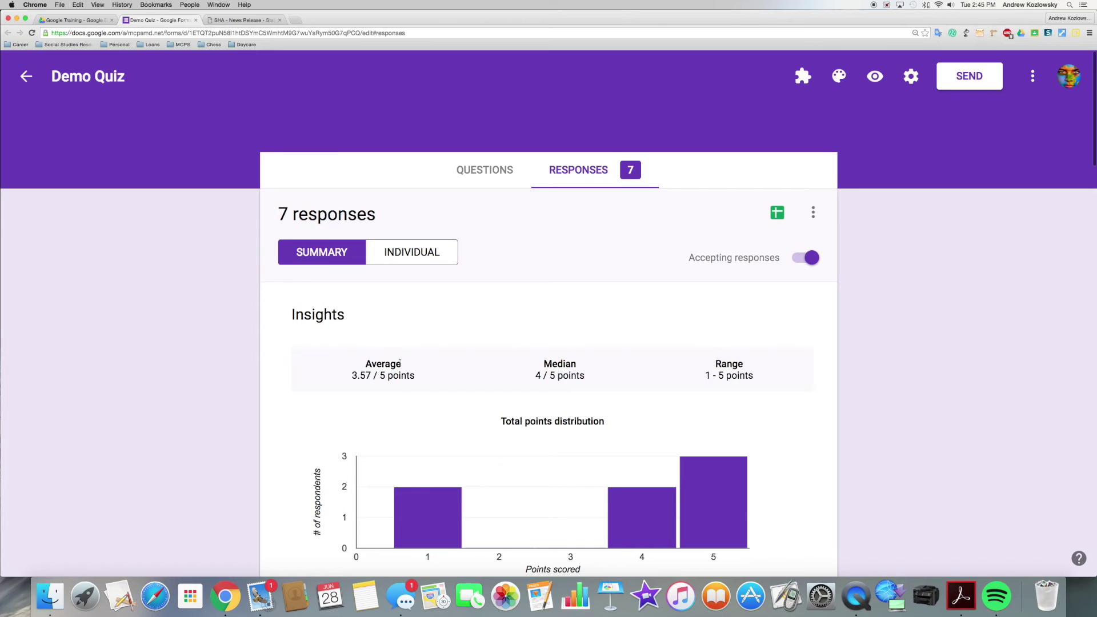
click(408, 251)
scroll(233, 419, down, 10)
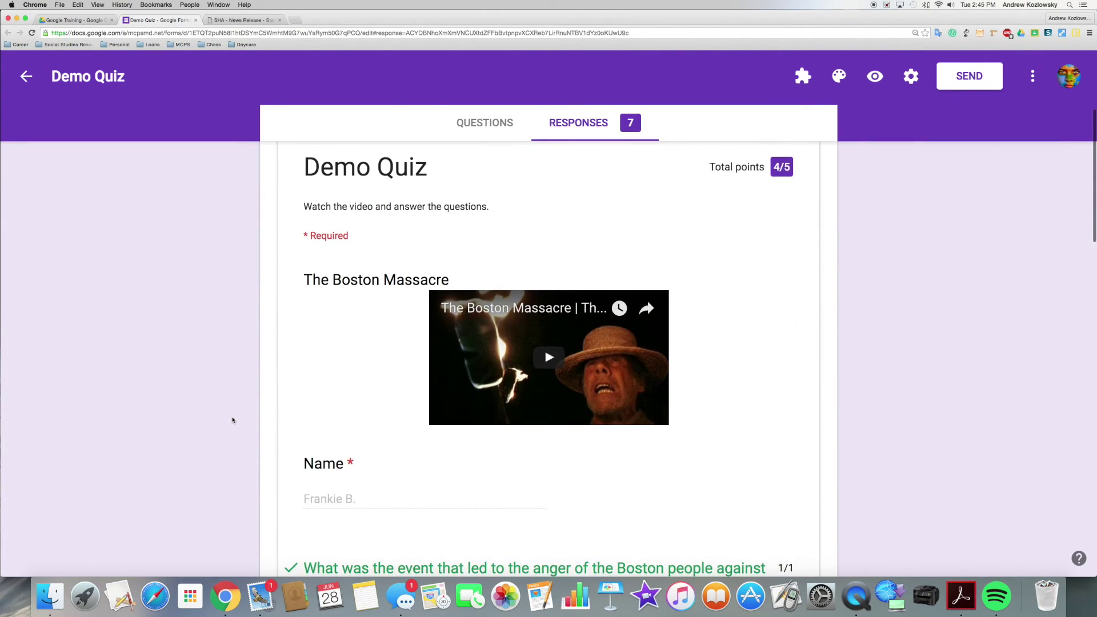
scroll(624, 392, down, 6)
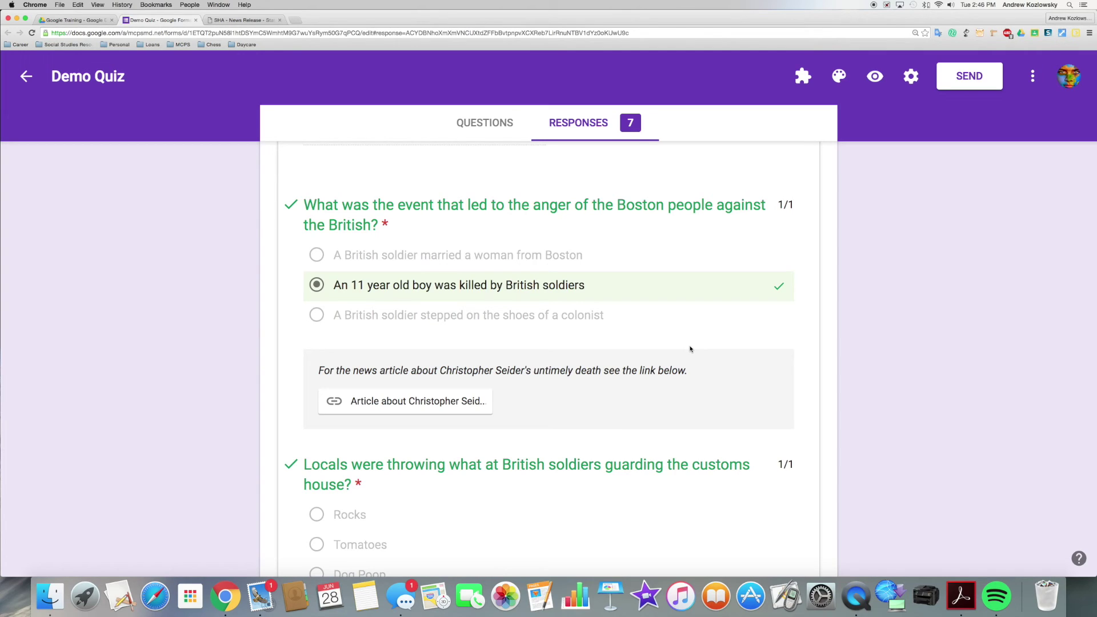
scroll(691, 349, up, 15)
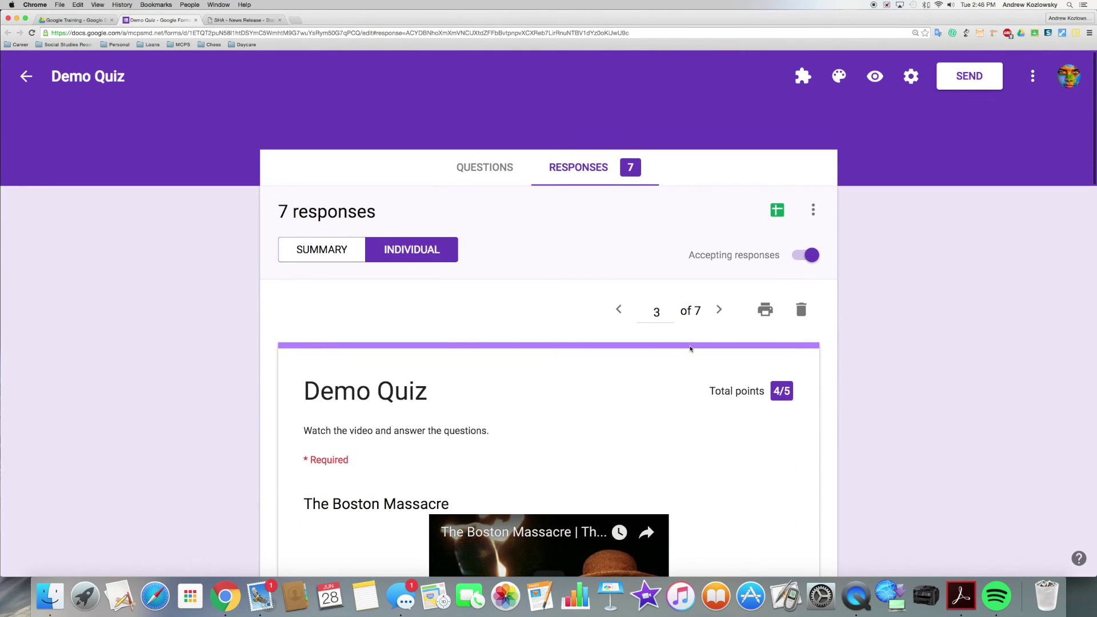
Step: Open the quiz's linked responses spreadsheet, taking it out of the trash, and close it after viewing the scores and answers
click(778, 215)
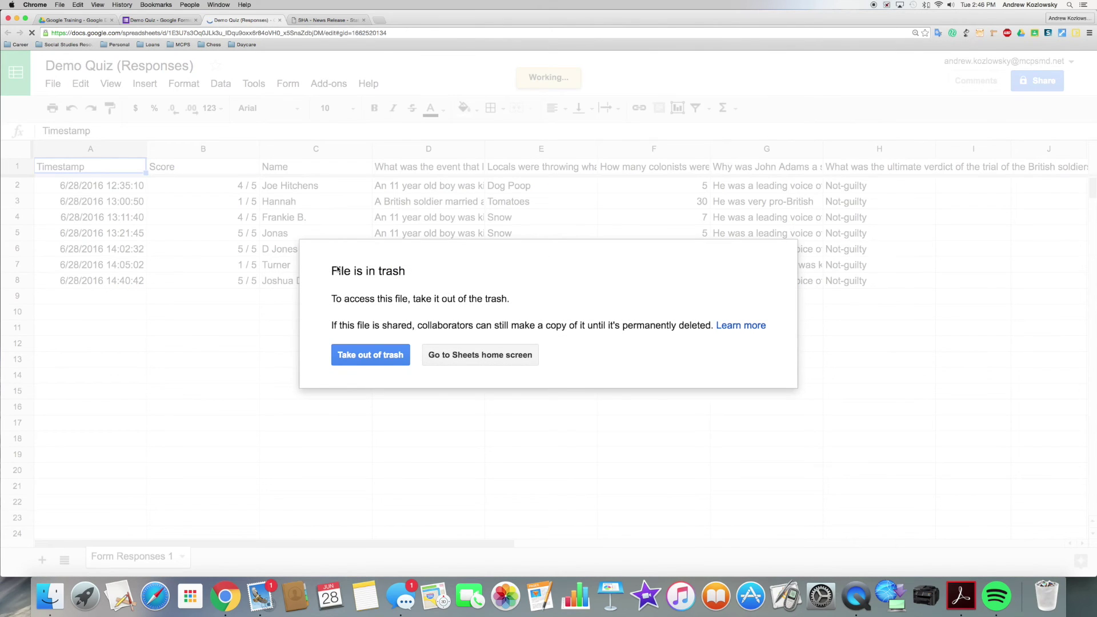
click(354, 359)
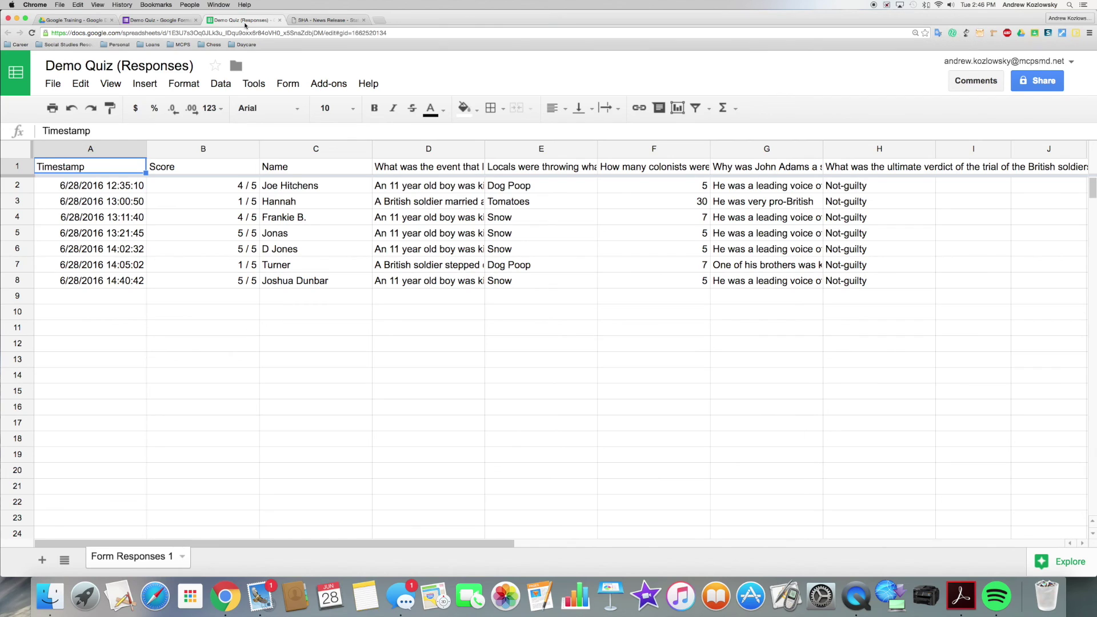
click(280, 20)
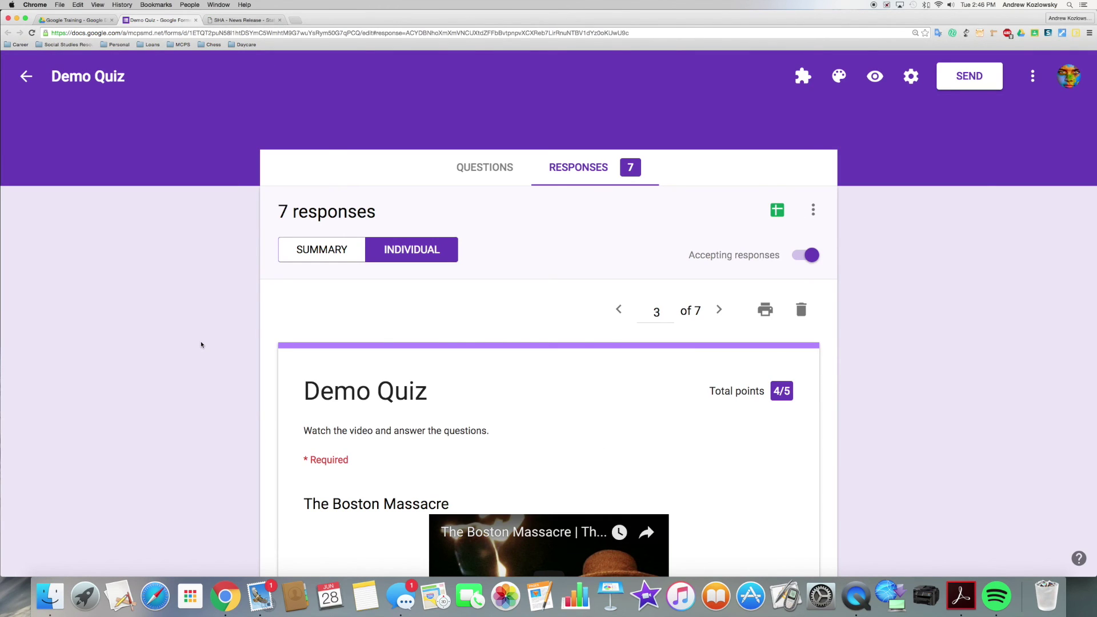